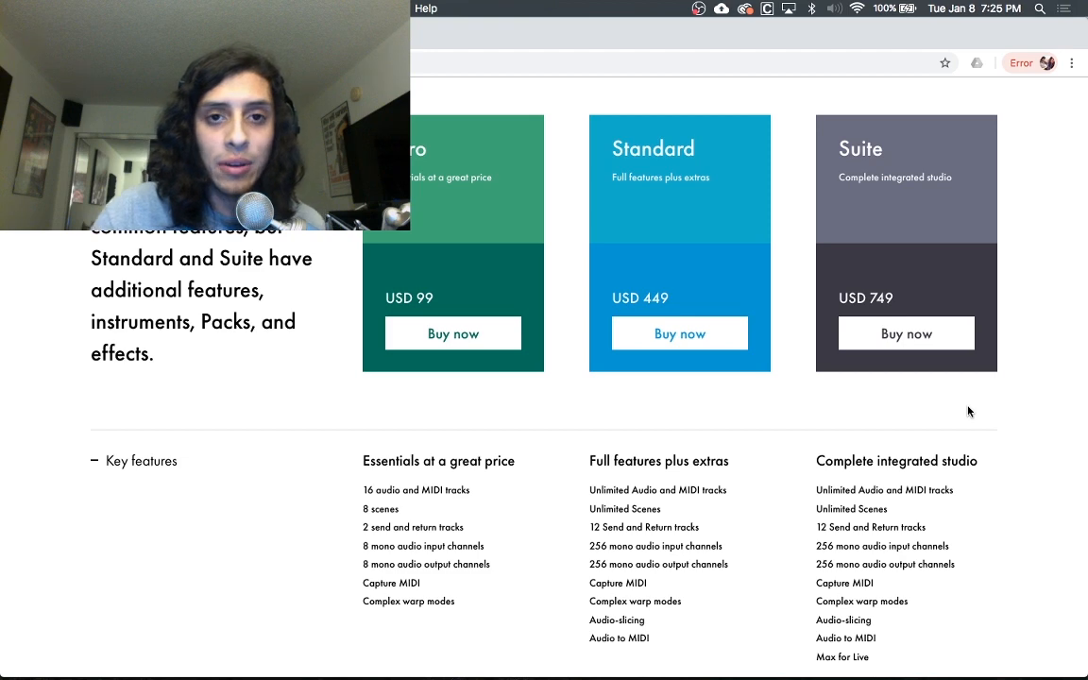
- Compare the key features and prices of Live Intro, Standard and Suite, highlighting Intro's "2 send and return tracks" line
scroll(968, 411, "down", 3)
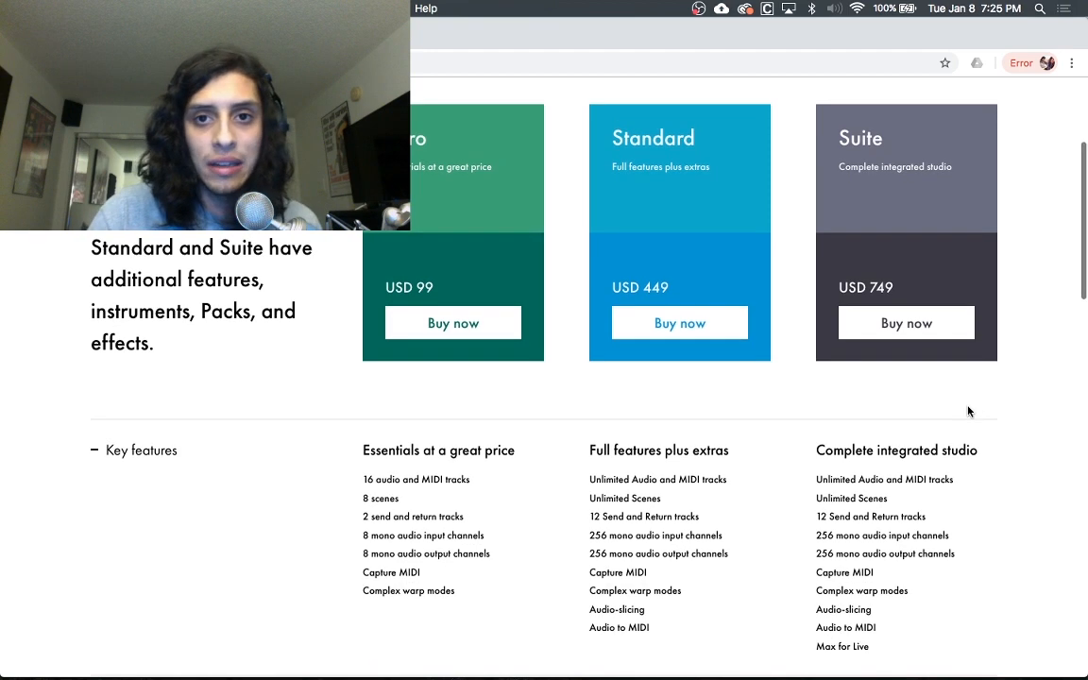
scroll(965, 409, "down", 2)
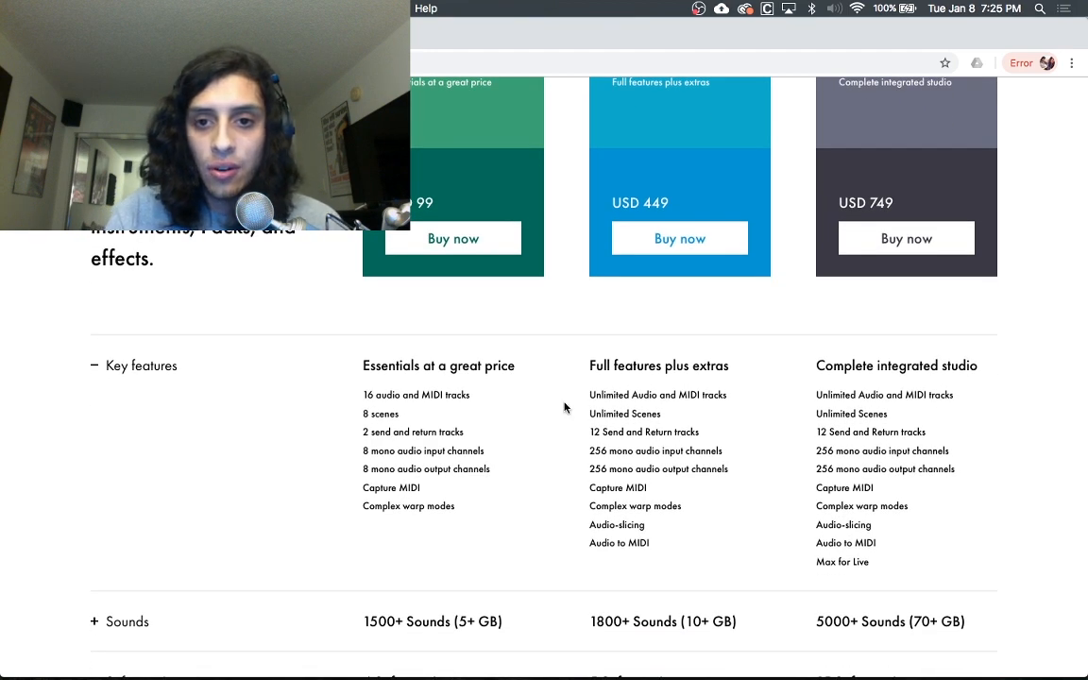
scroll(478, 411, "up", 4)
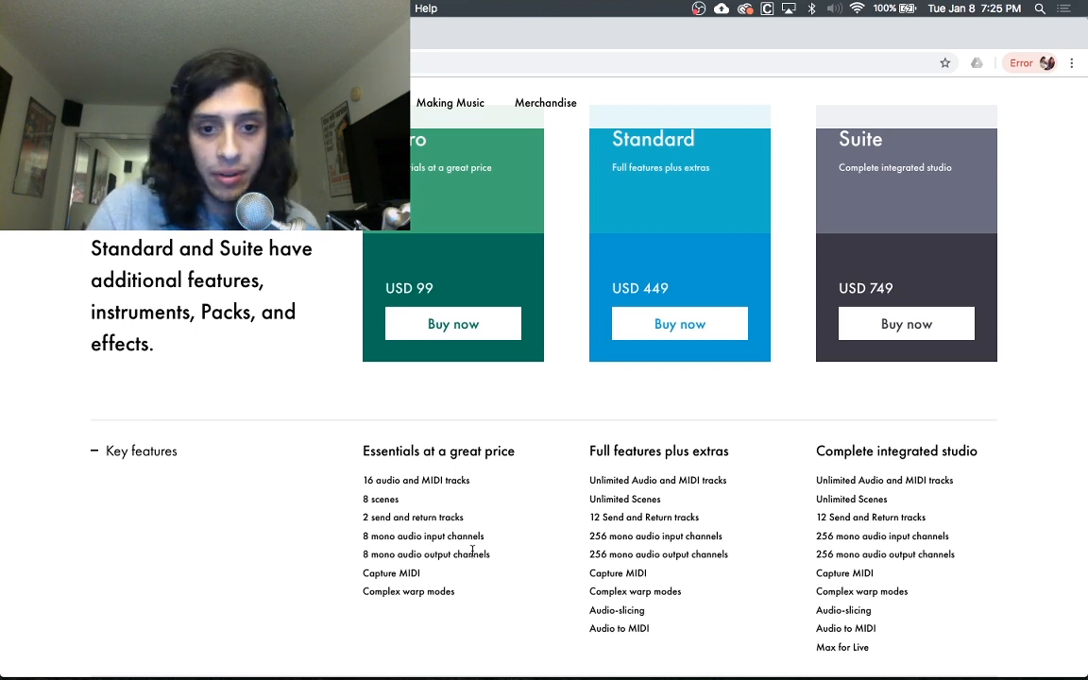
scroll(471, 551, "up", 2)
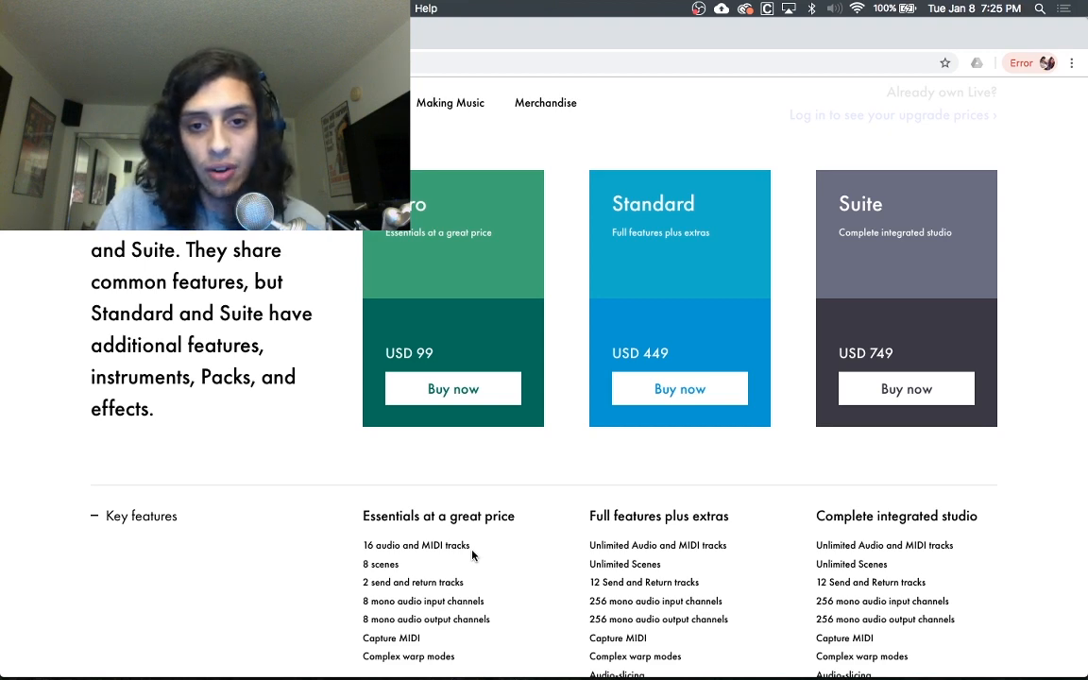
scroll(472, 555, "down", 1)
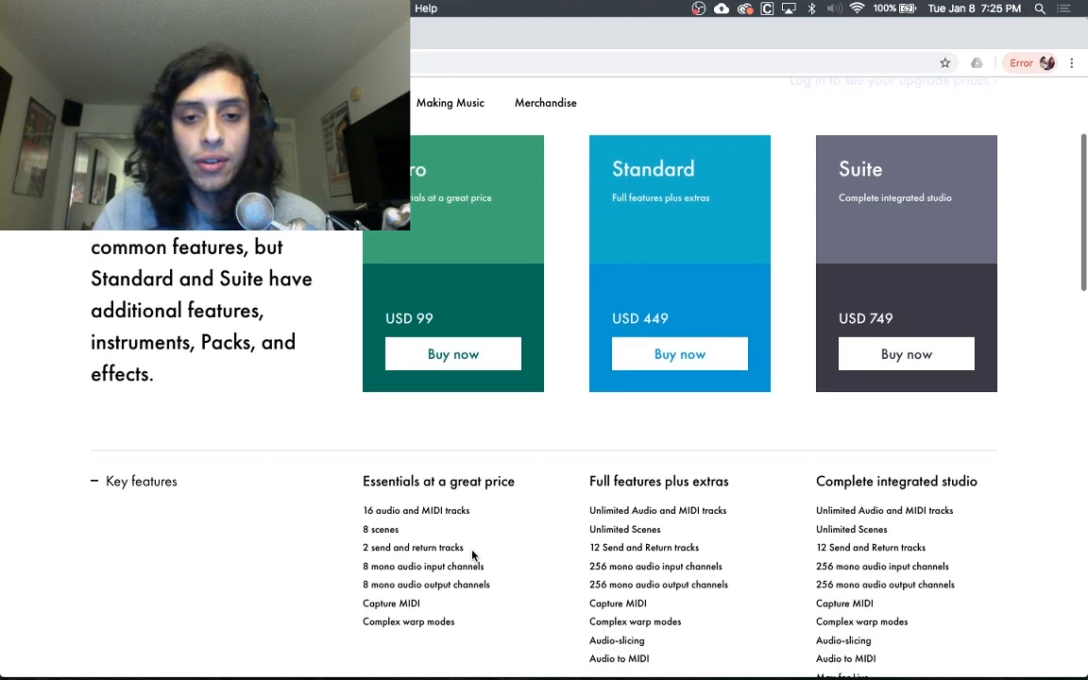
scroll(473, 554, "down", 1)
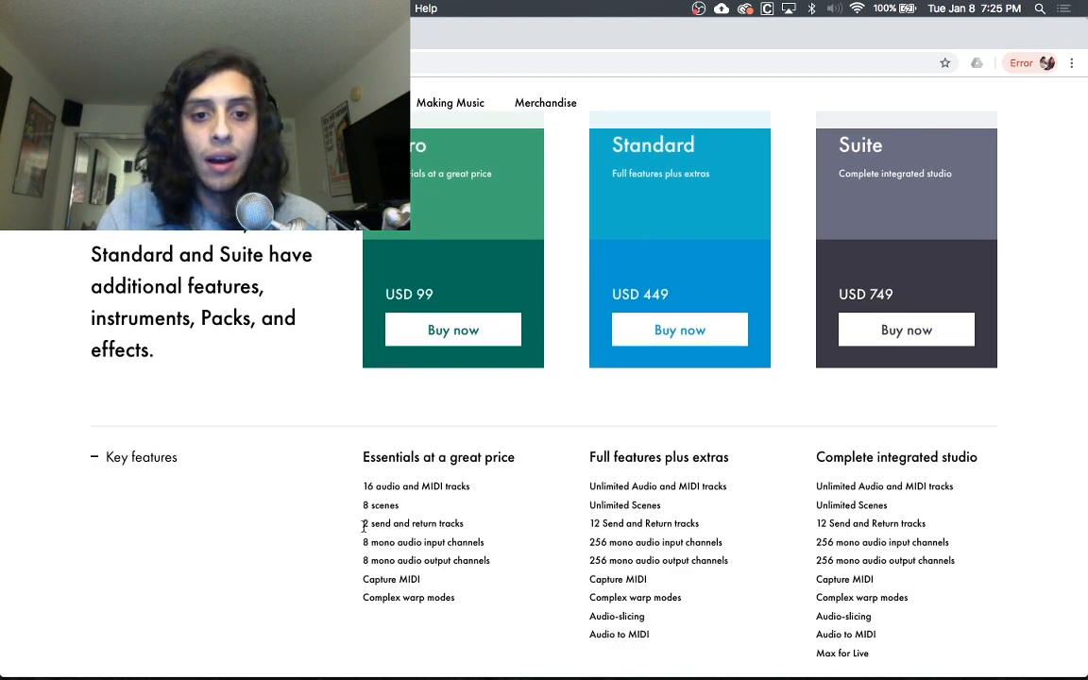
left_click_drag(364, 526, 476, 531)
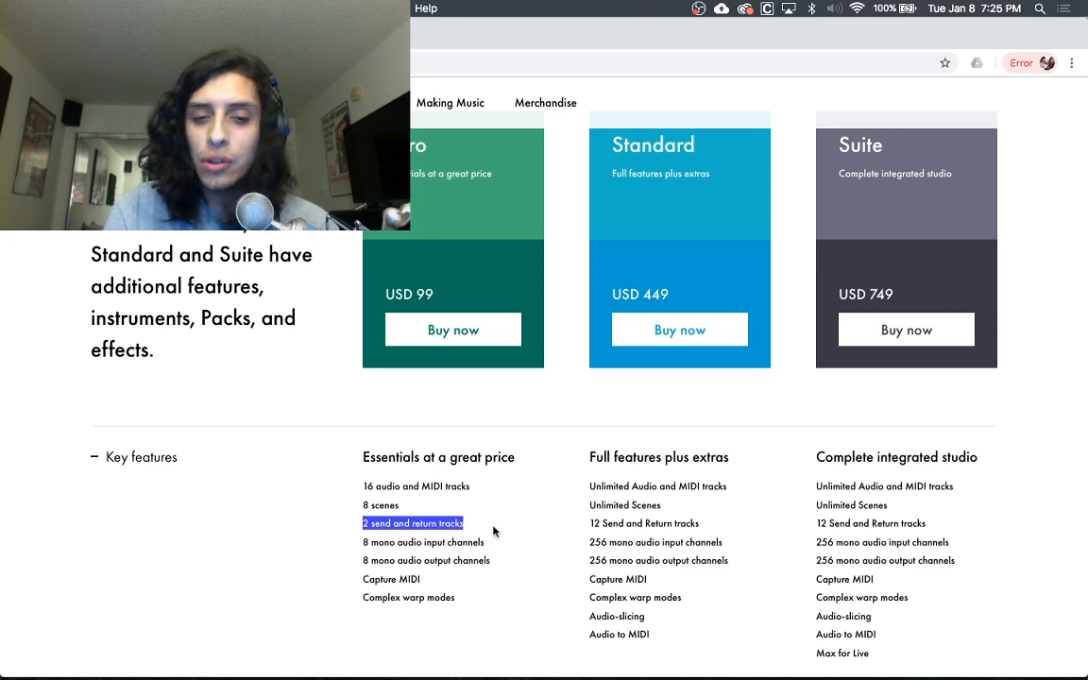
scroll(492, 531, "up", 2)
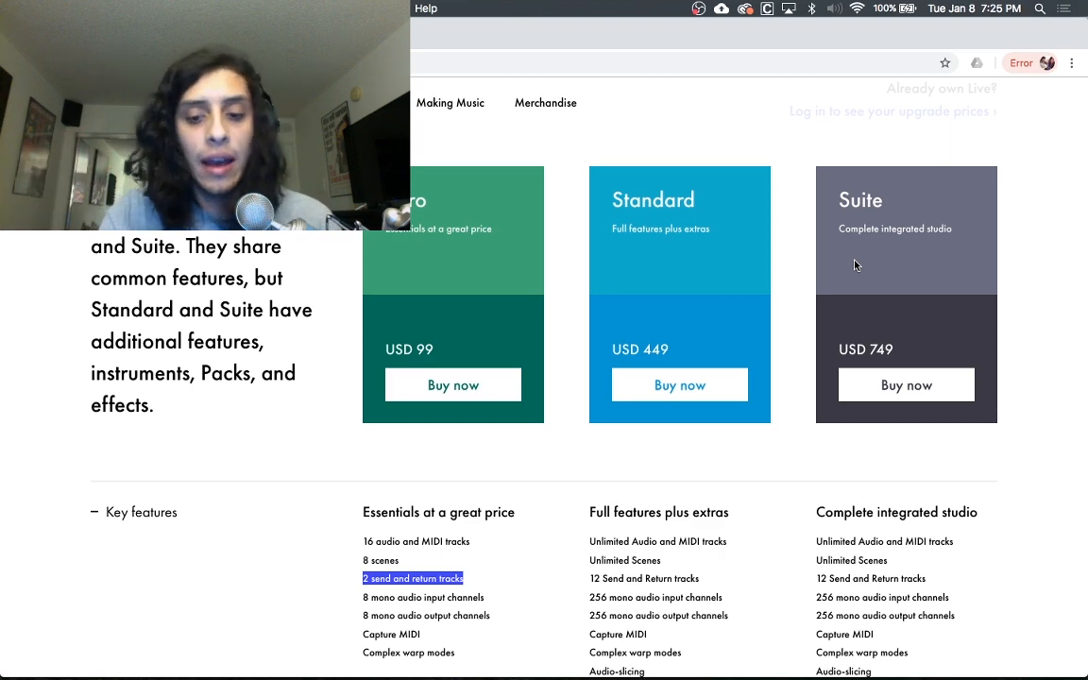
- Switch to the untitled Ableton Live set, expand return tracks A and B to view them, and fold both
key("ctrl+Up")
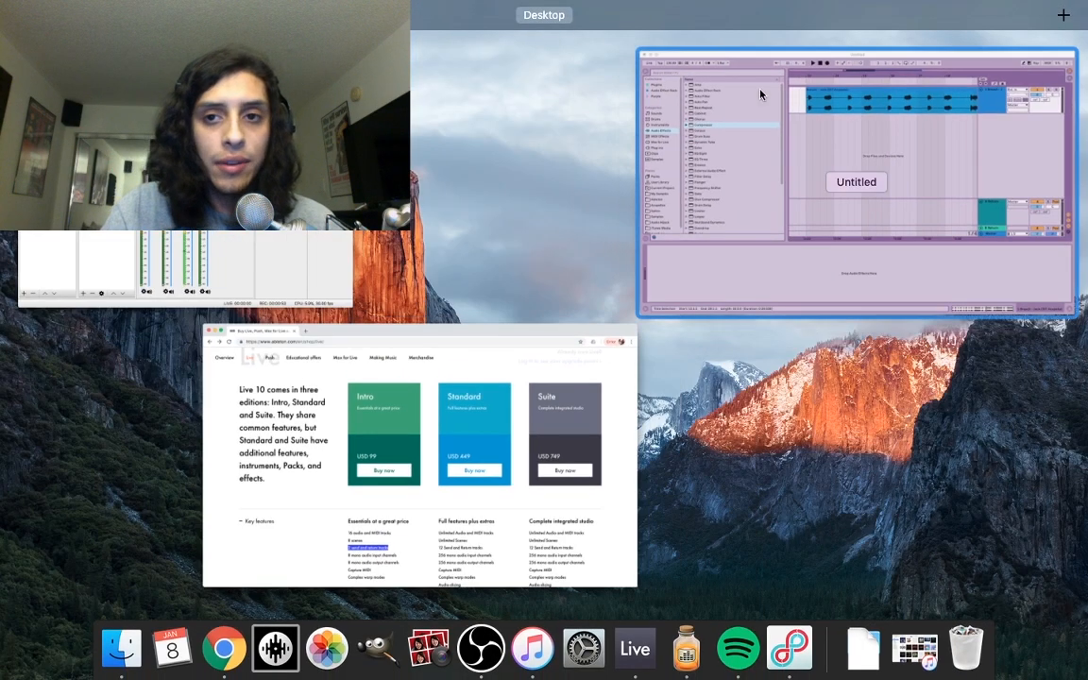
left_click(835, 175)
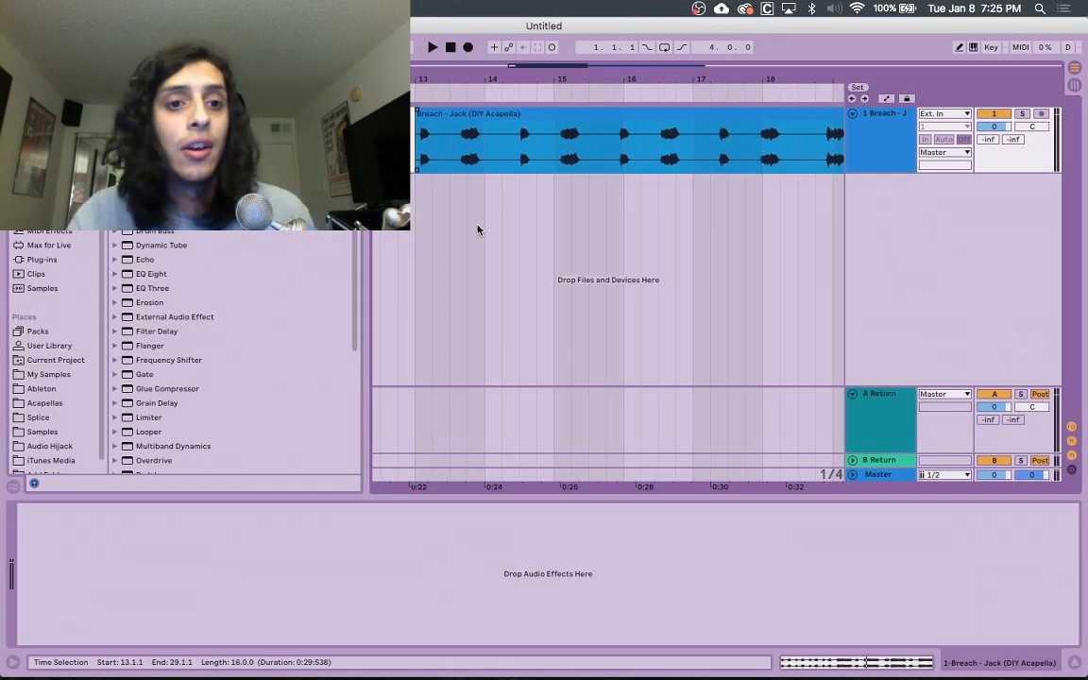
left_click(878, 412)
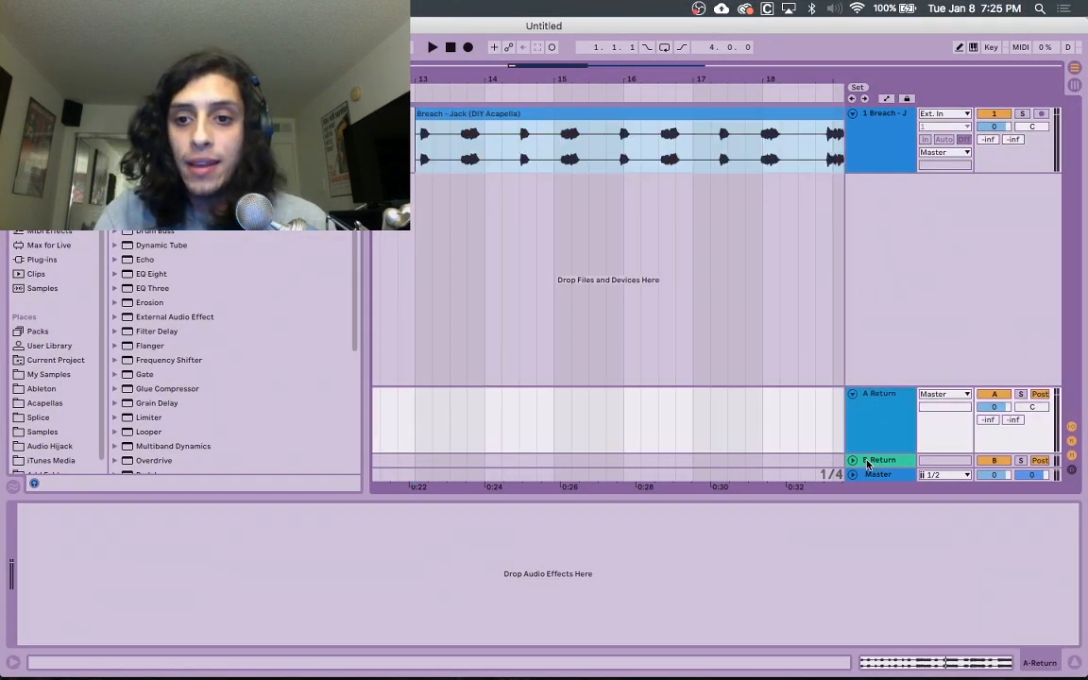
left_click(853, 460)
left_click(893, 438)
left_click(888, 377)
left_click(889, 422)
left_click(887, 369)
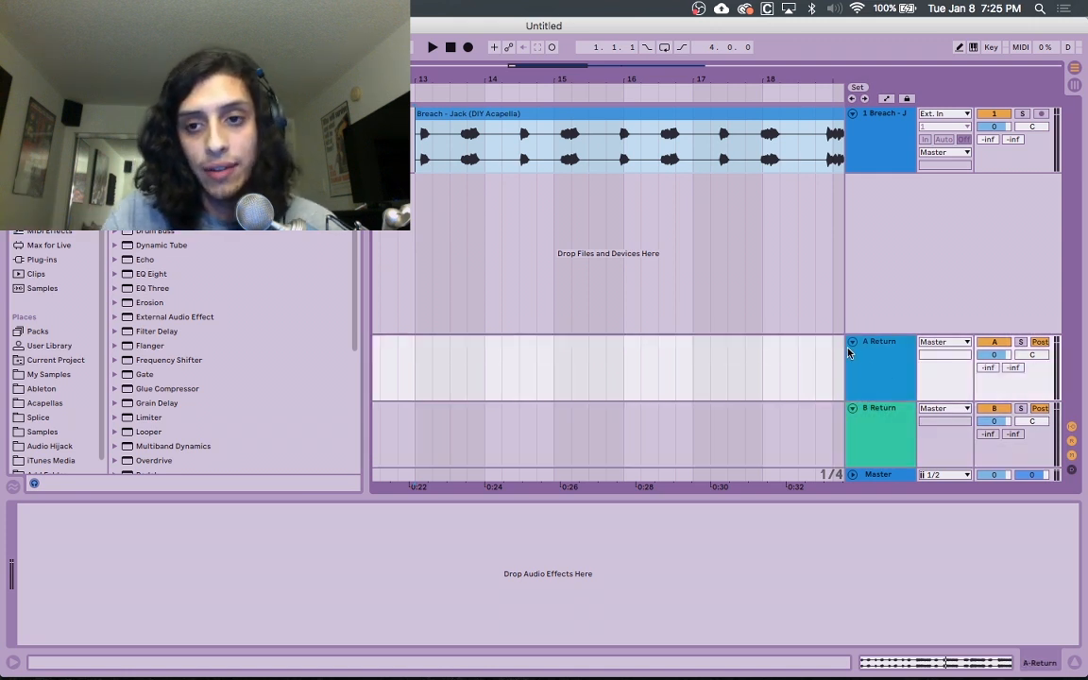
left_click(852, 342)
left_click(853, 408)
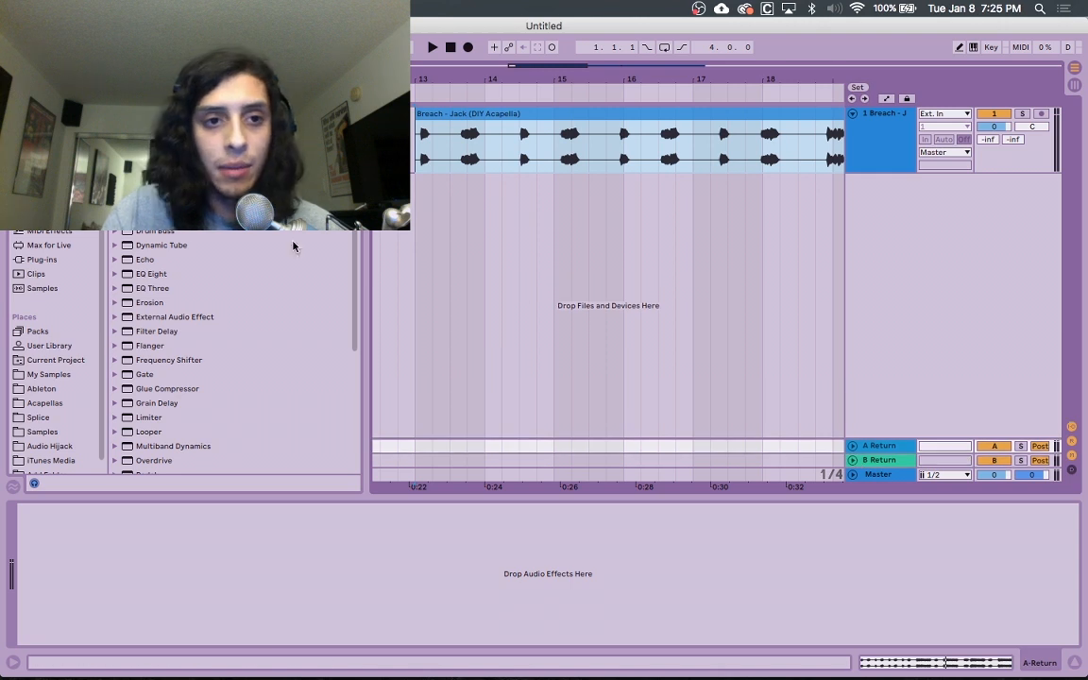
left_click(495, 120)
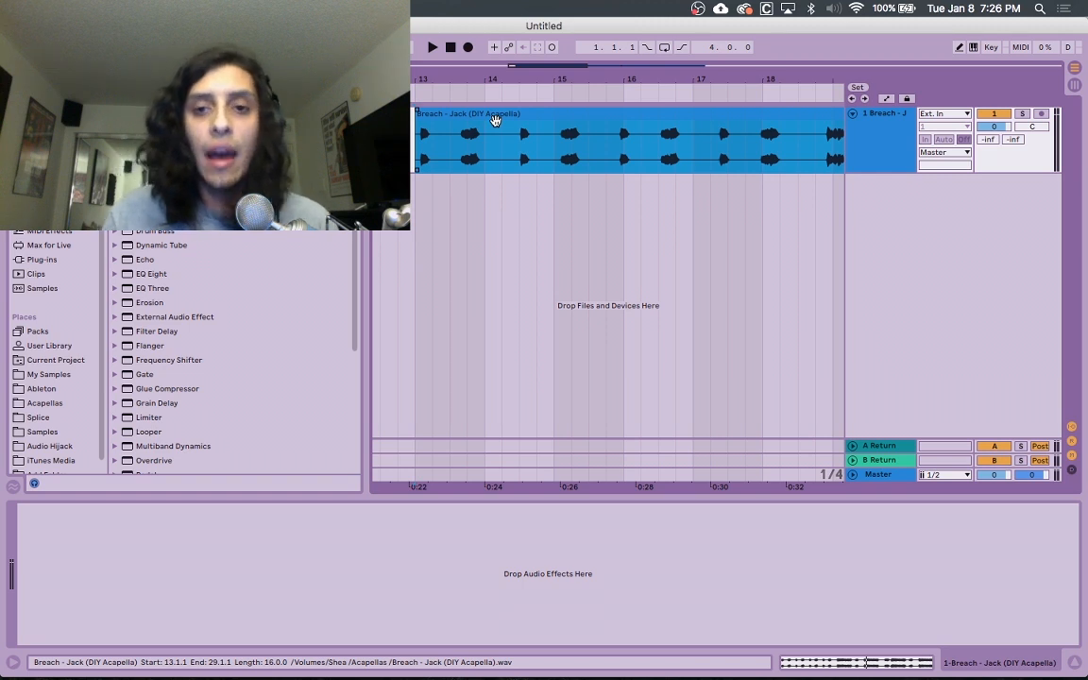
left_click(798, 461)
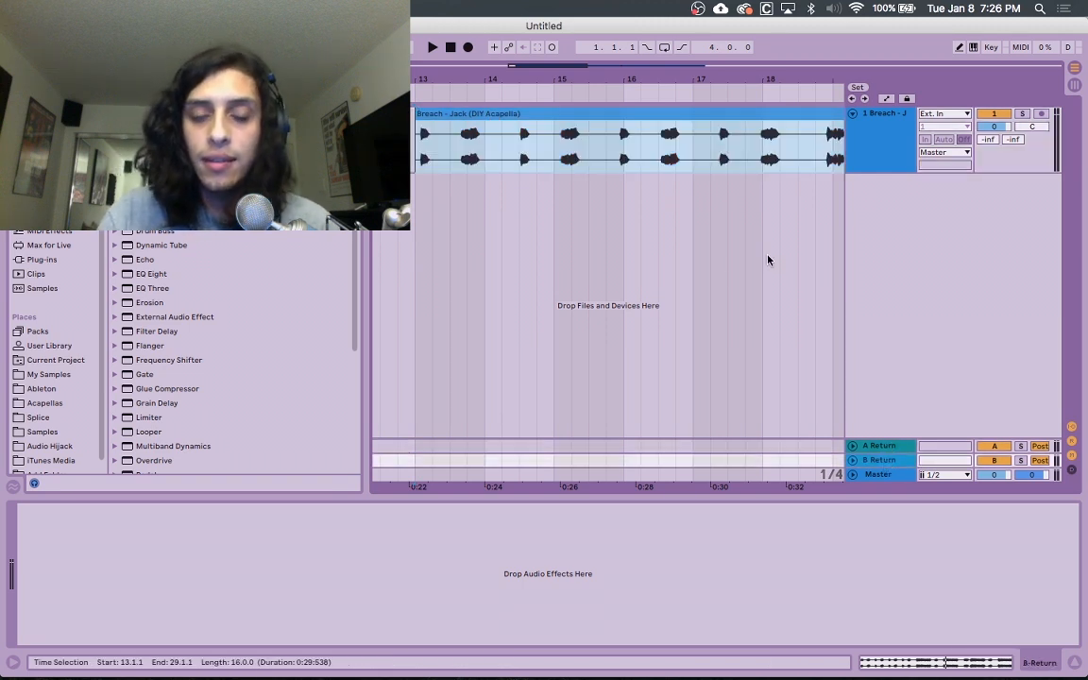
left_click(450, 115)
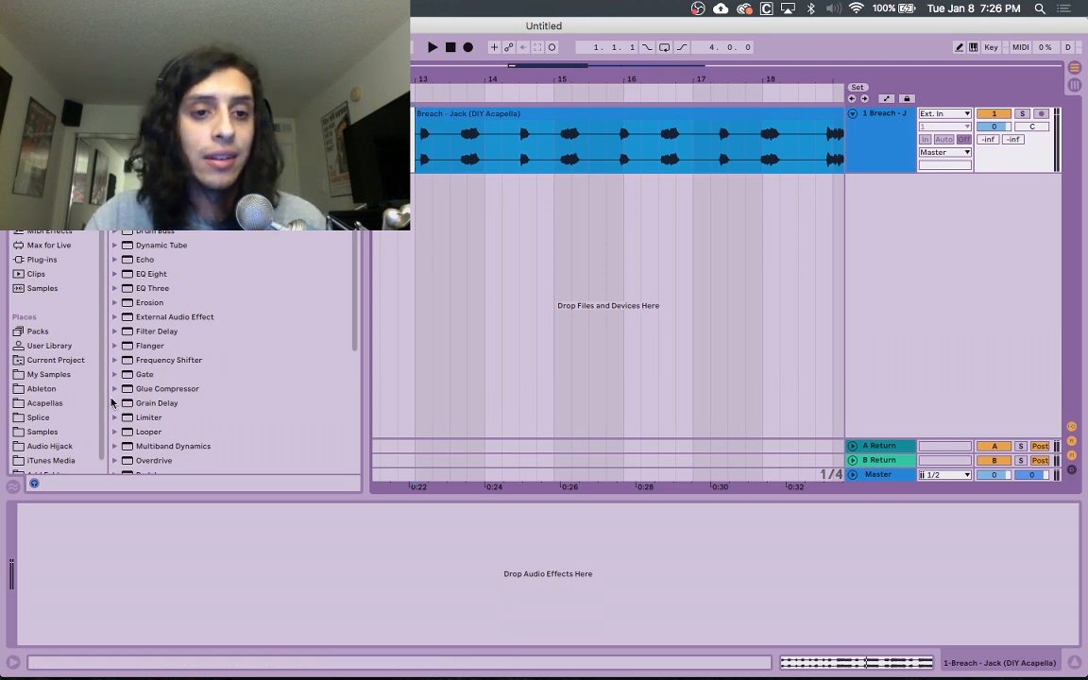
- Add the Reverb audio effect to return track A and to the Breach - Jack vocal track
scroll(131, 348, "down", 5)
left_click(143, 366)
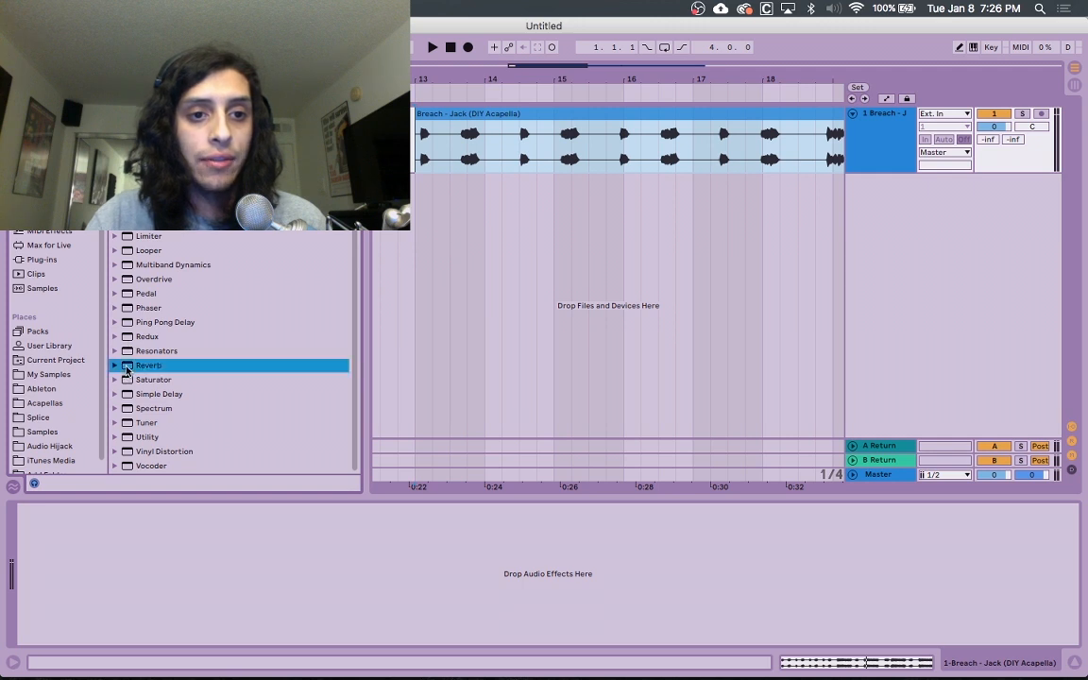
left_click(886, 450)
key("Return")
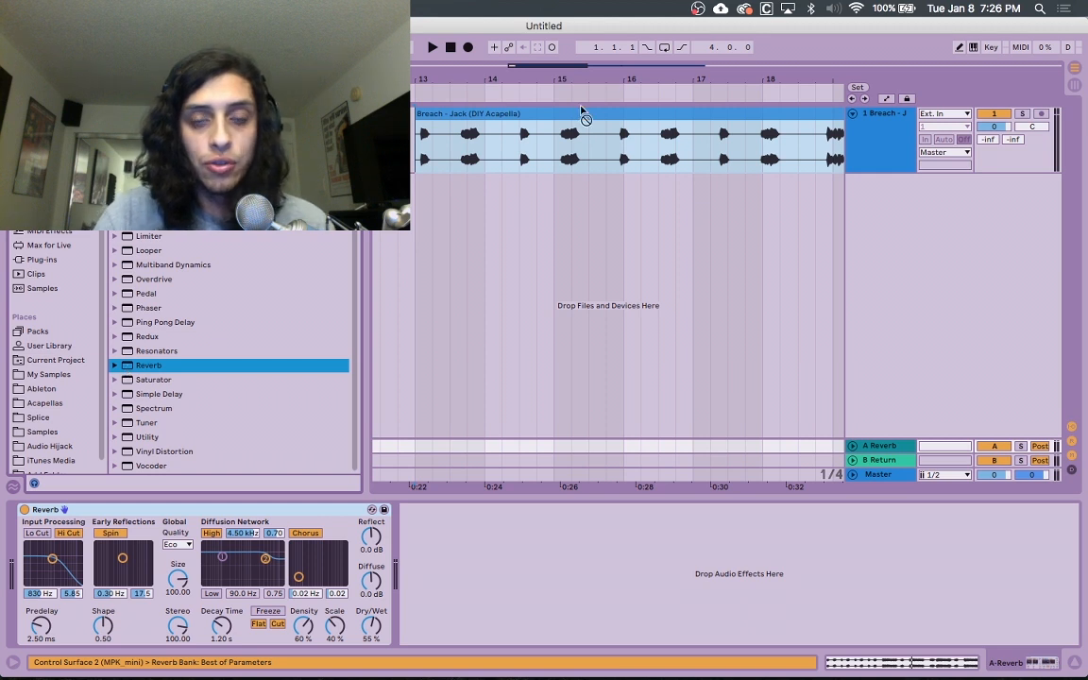
left_click(505, 125)
left_click(893, 161)
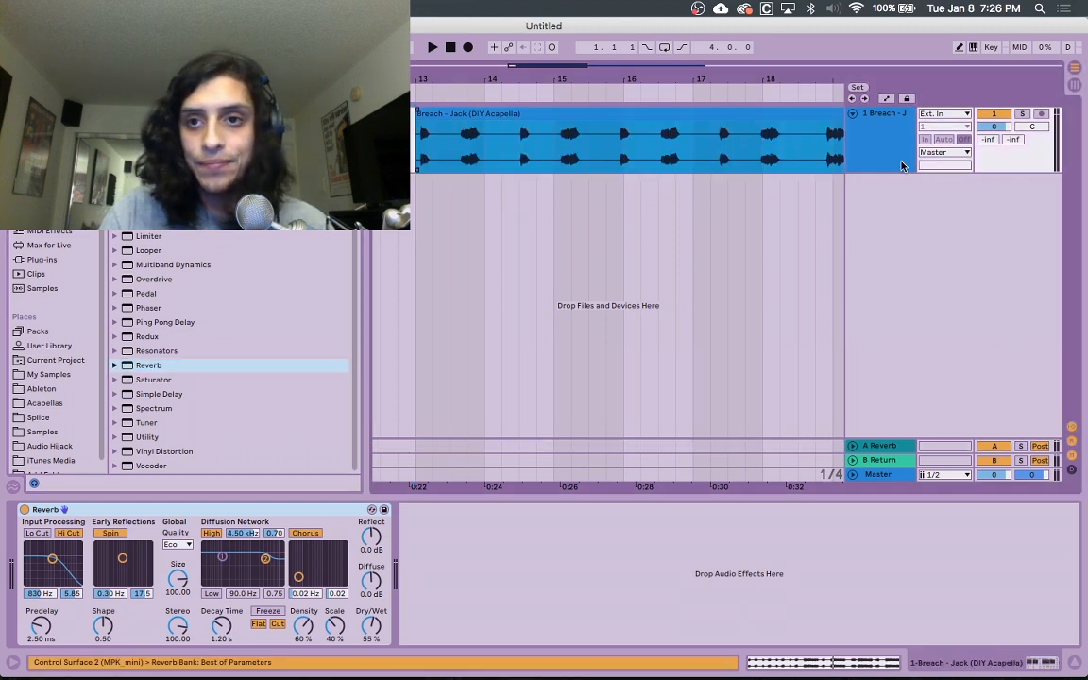
- Group the vocal track's Reverb into an Audio Effect Rack and show the rack's chain list
left_click(99, 511)
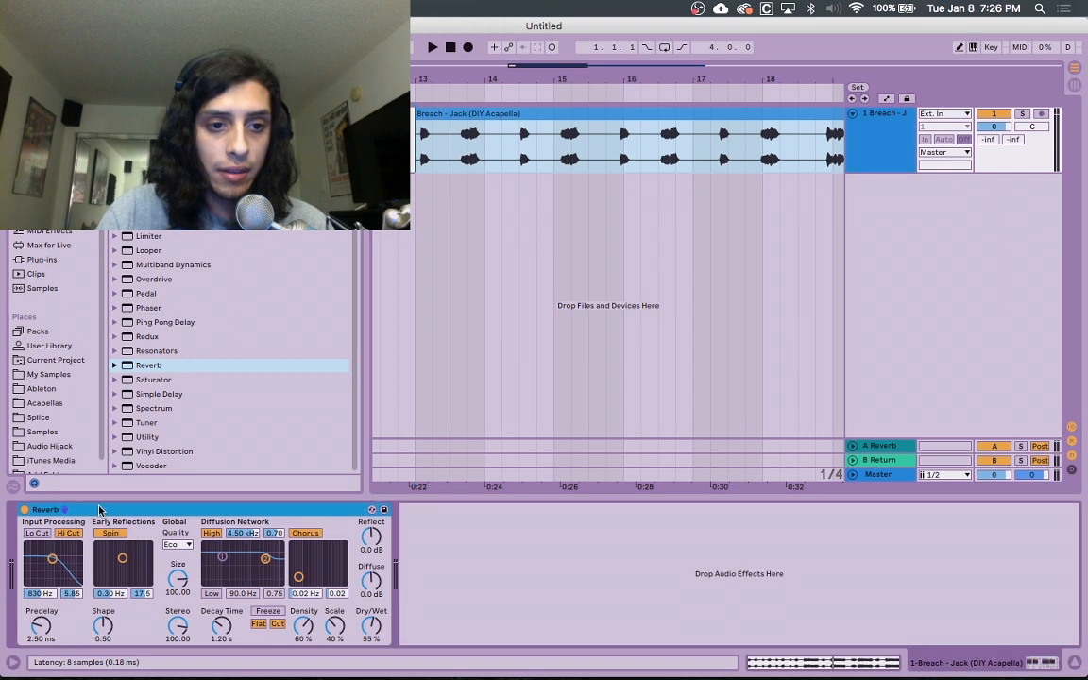
key("super+g")
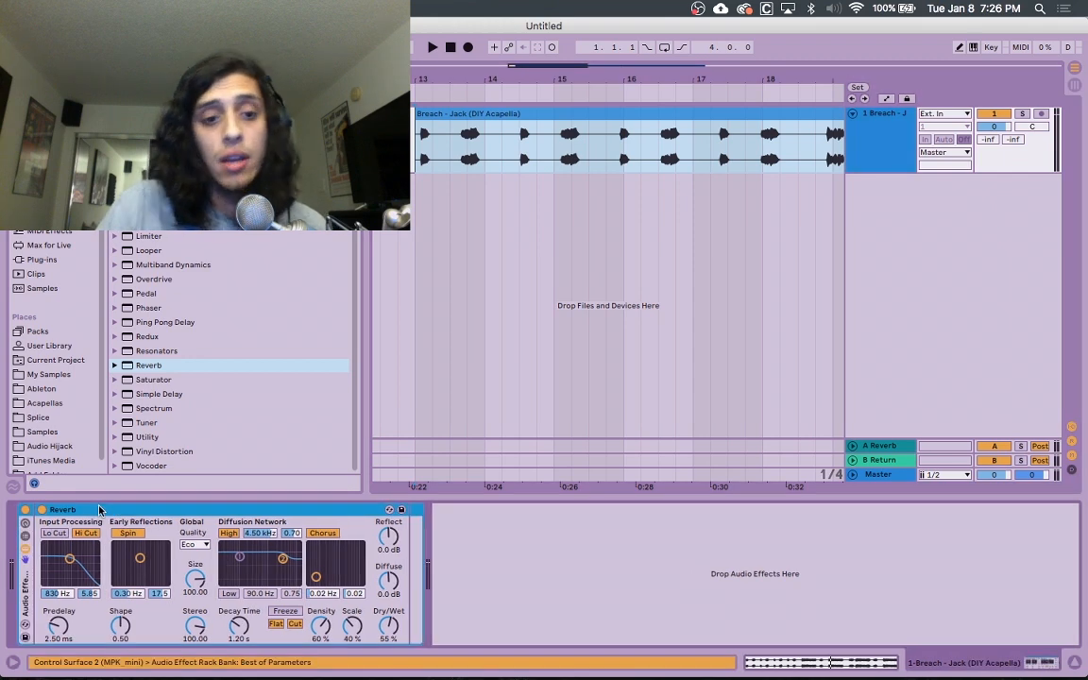
left_click(26, 537)
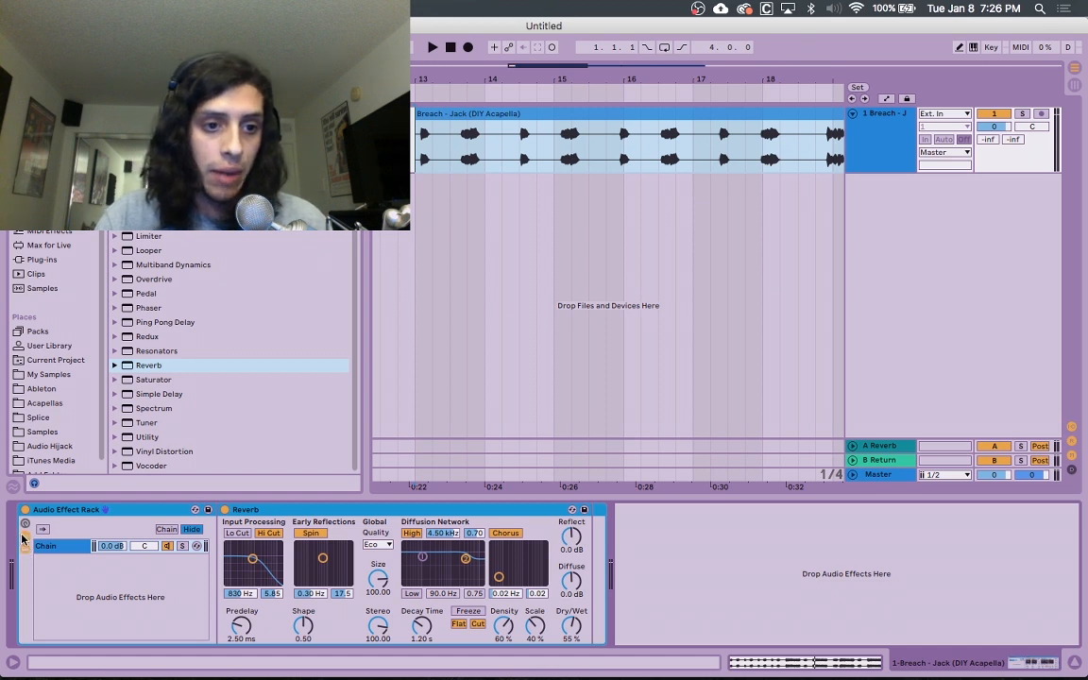
- Rename the rack's chain to Verb
left_click(69, 554)
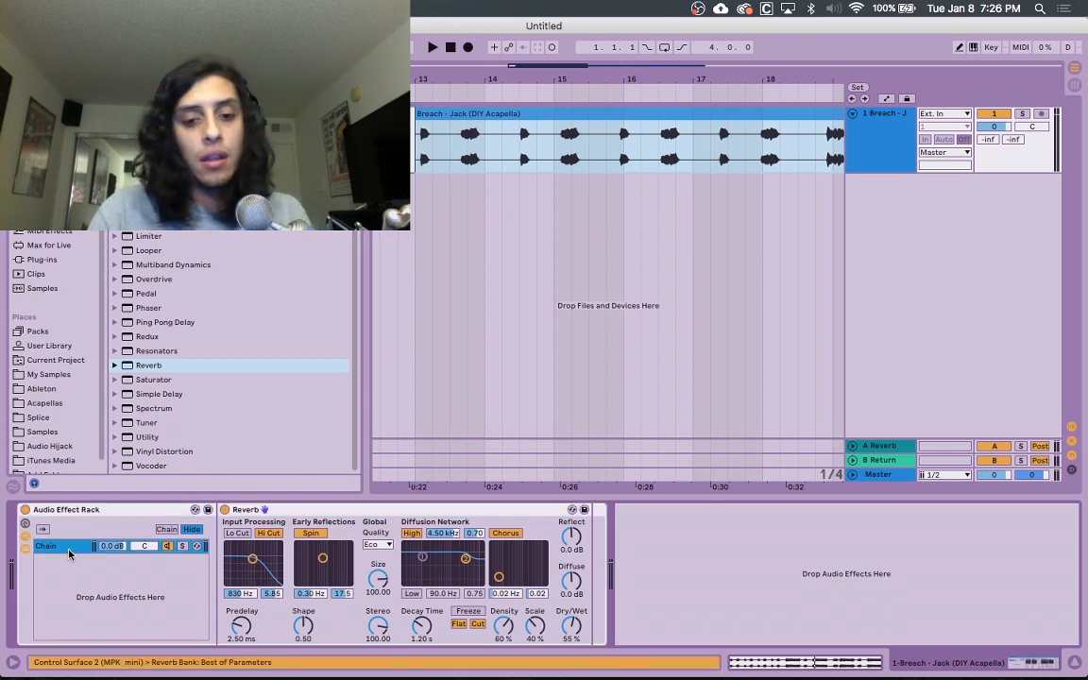
key("super+r")
type("Ver")
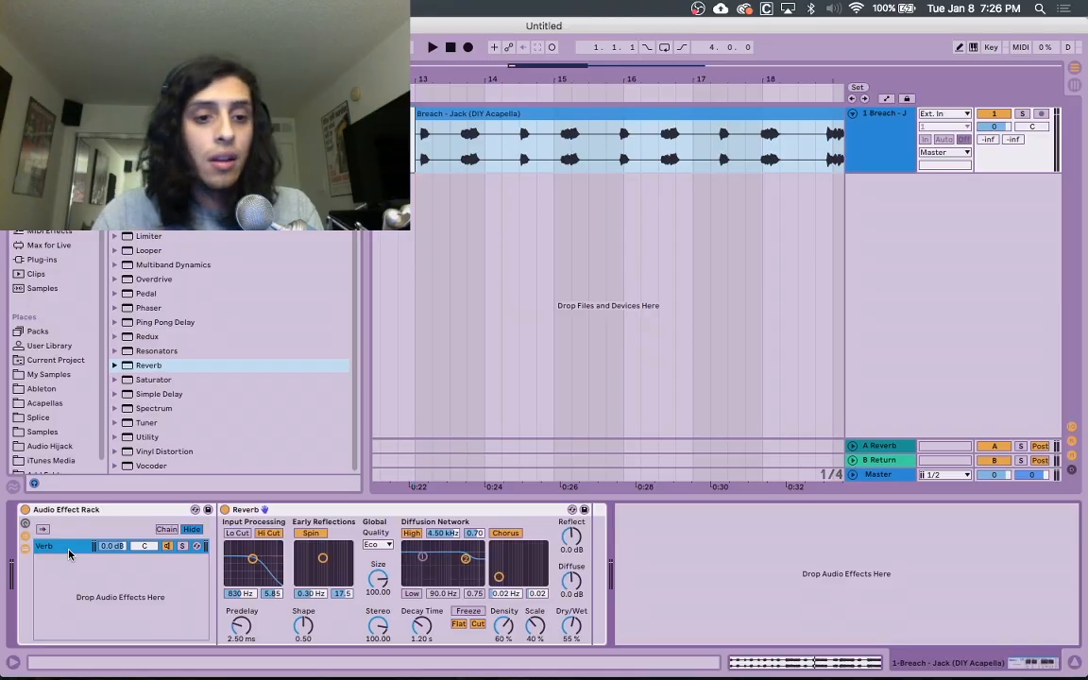
- Duplicate the Verb chain and rename the upper copy DRY
key("super+d")
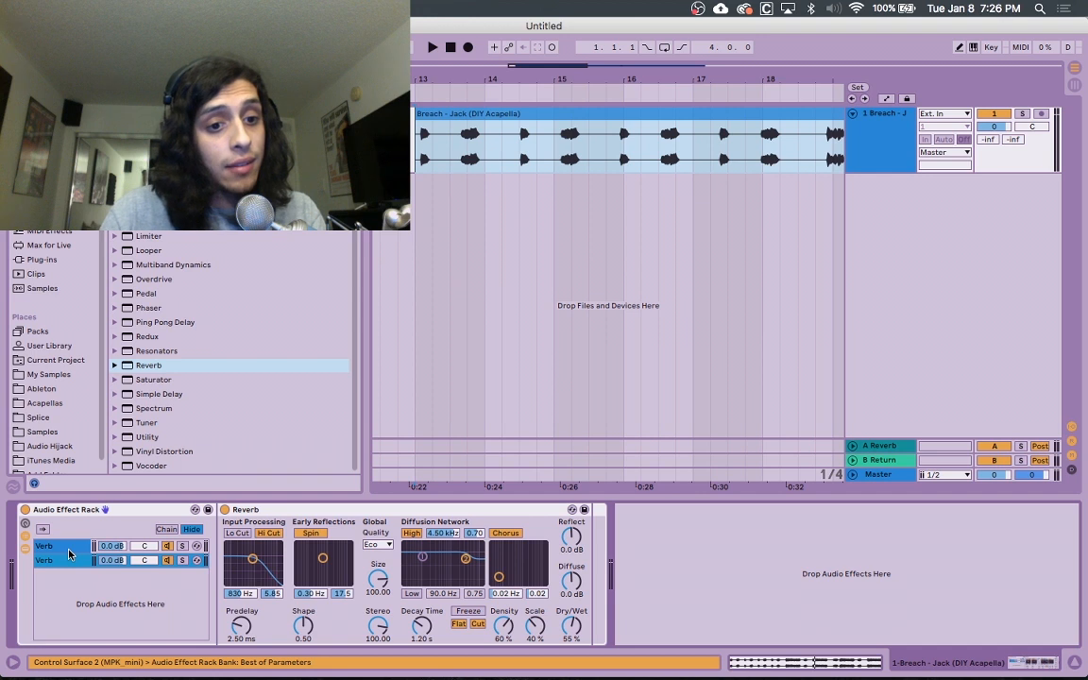
left_click(65, 547)
key("super+r")
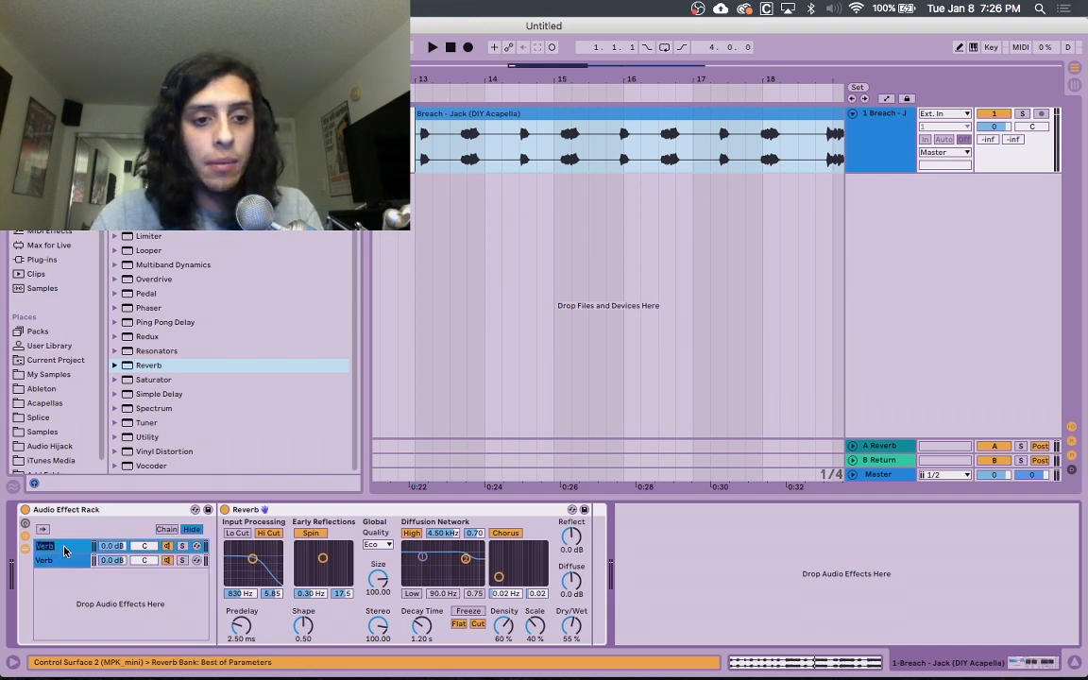
type("DRY")
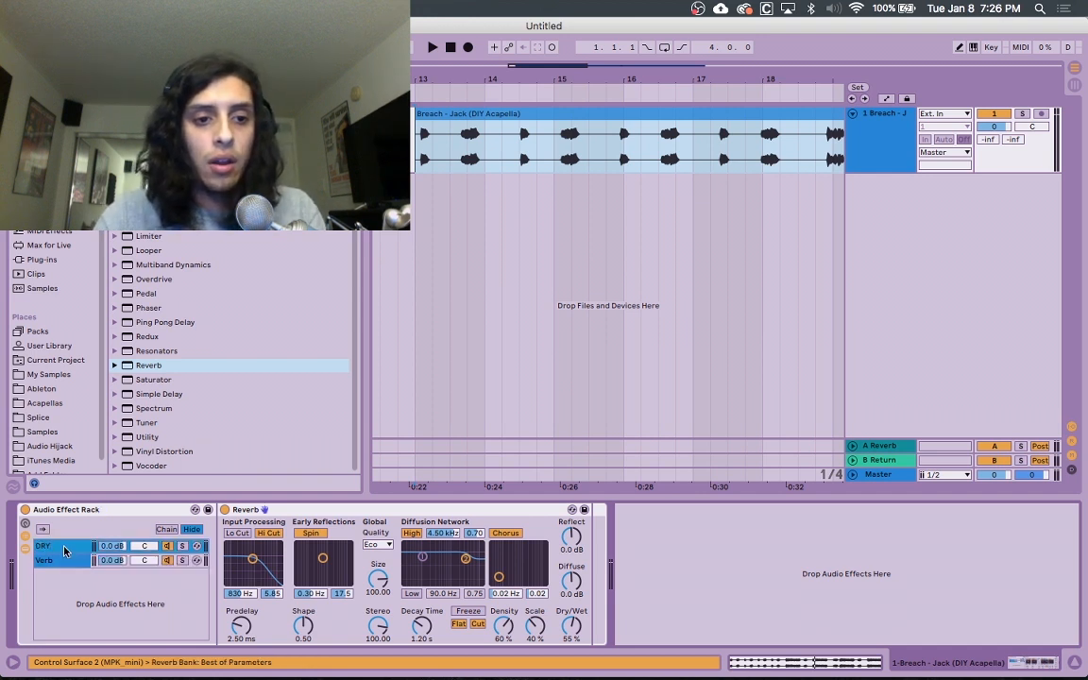
- Delete the Reverb from the DRY chain and set the Verb chain's Reverb Dry/Wet to 100 %
left_click(277, 510)
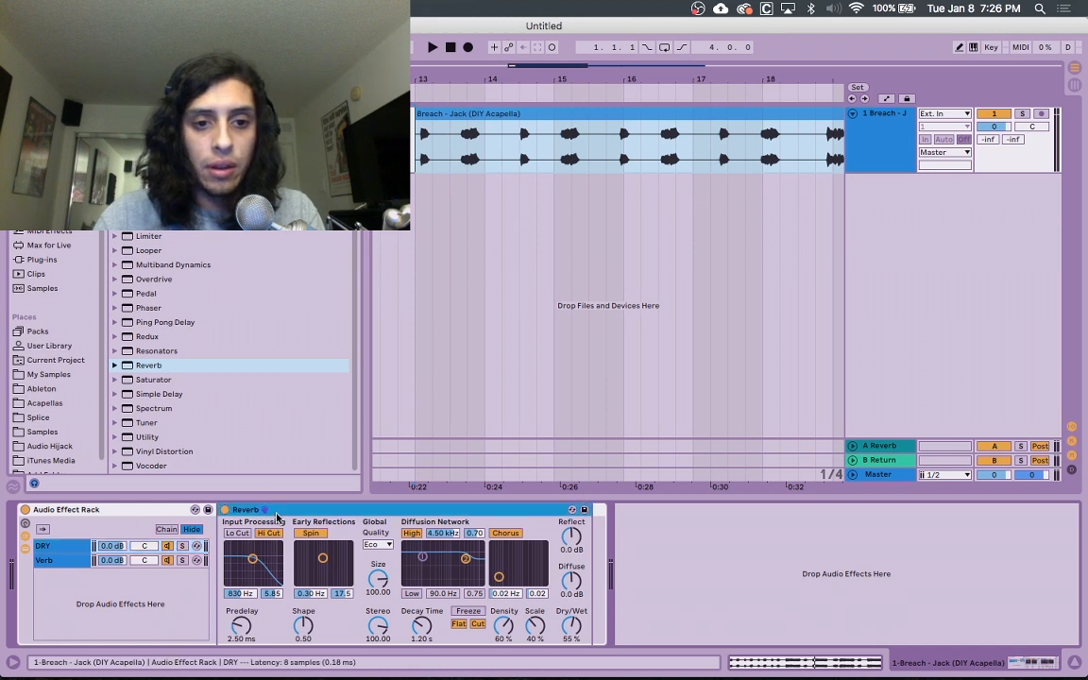
key("Delete")
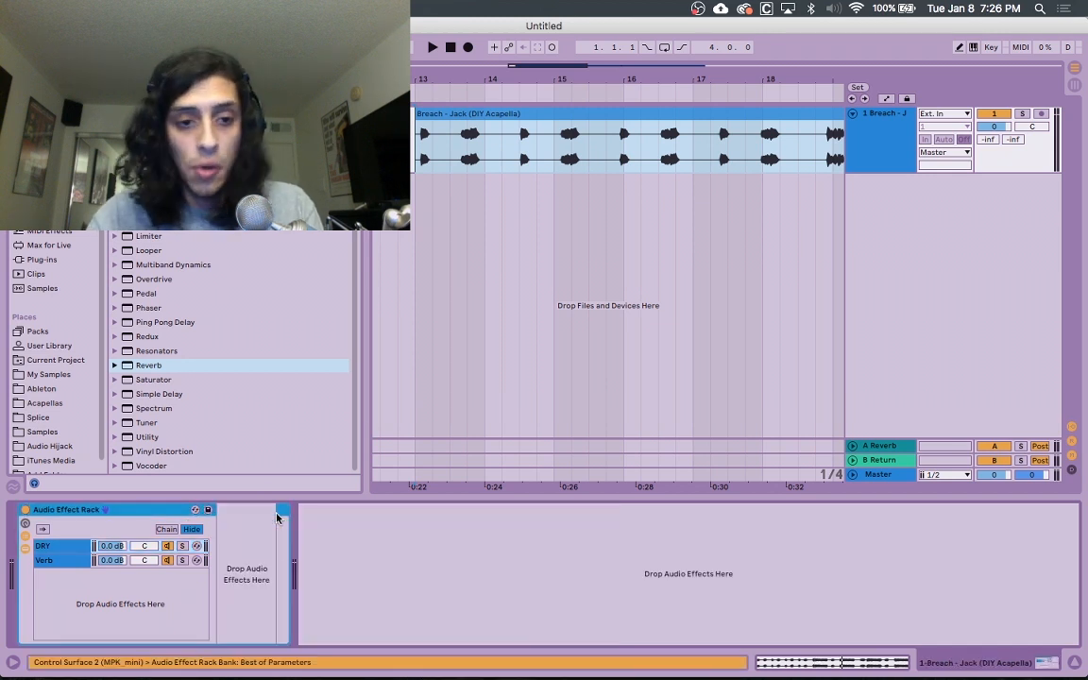
left_click(62, 561)
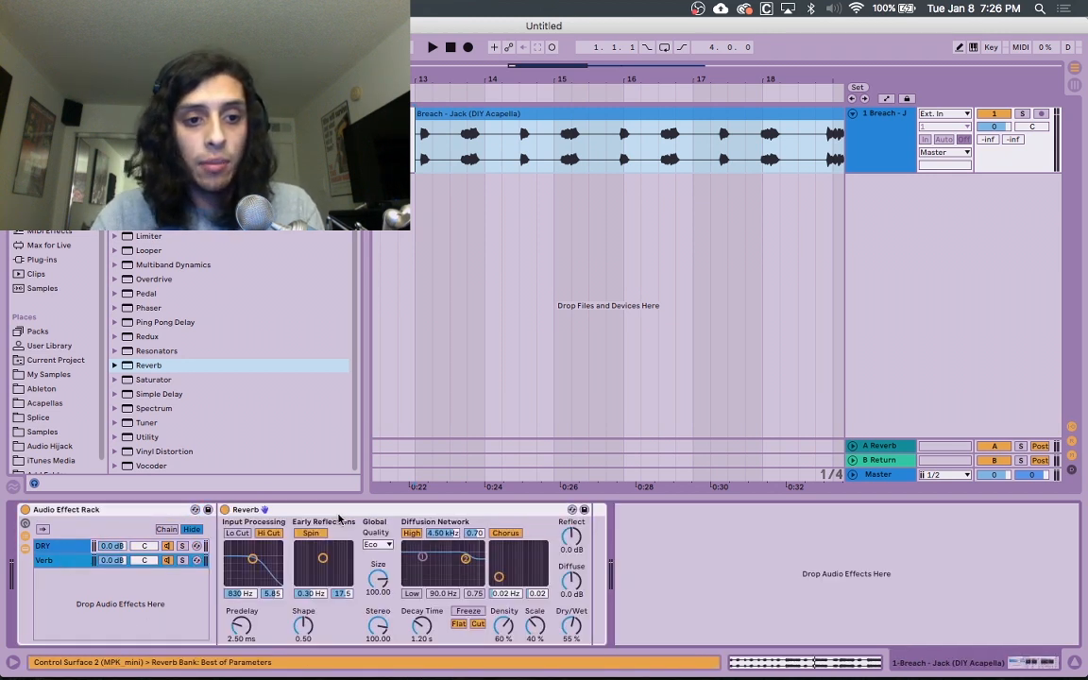
left_click(283, 510)
left_click_drag(575, 630, 575, 562)
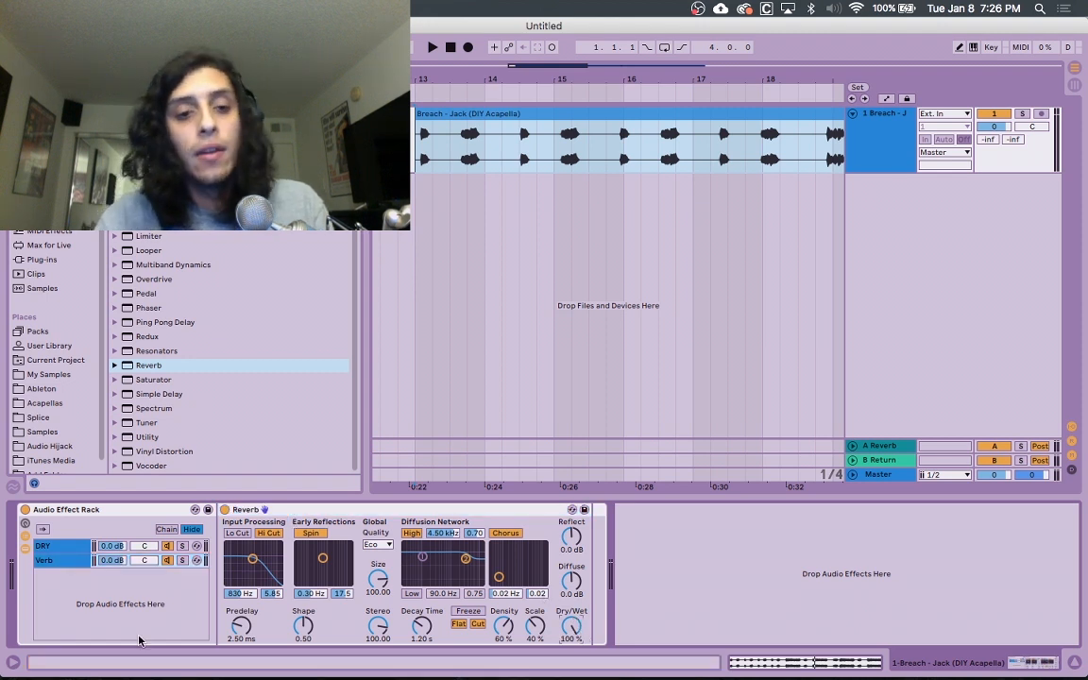
- Audition the vocal with only the DRY chain soloed and again with only the Verb chain soloed
left_click(182, 549)
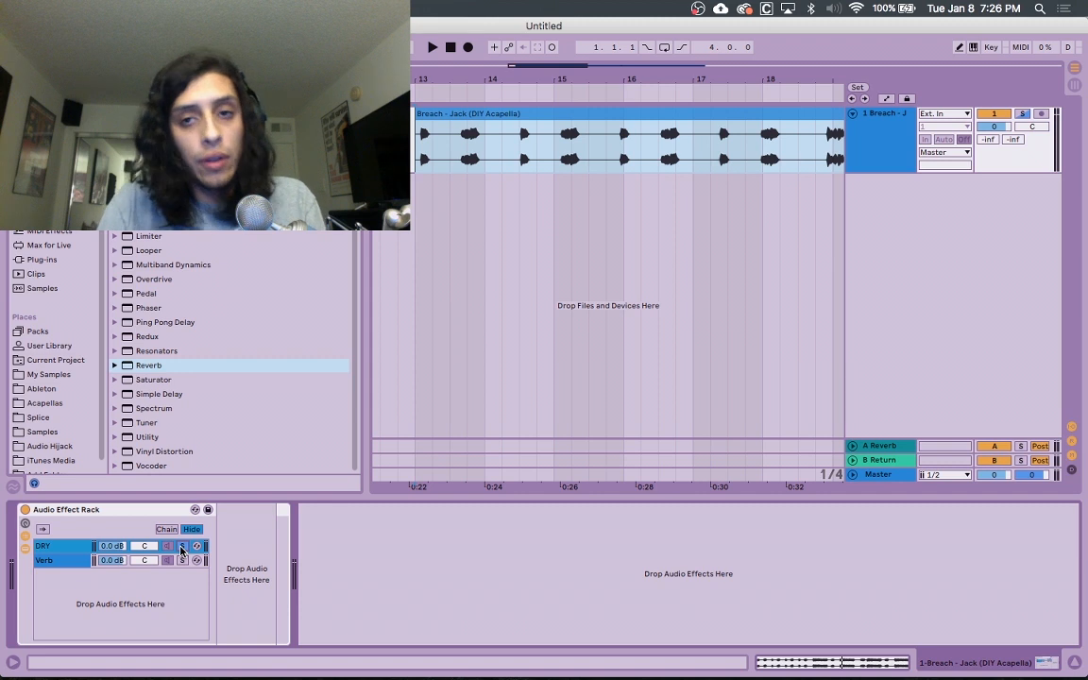
key("space")
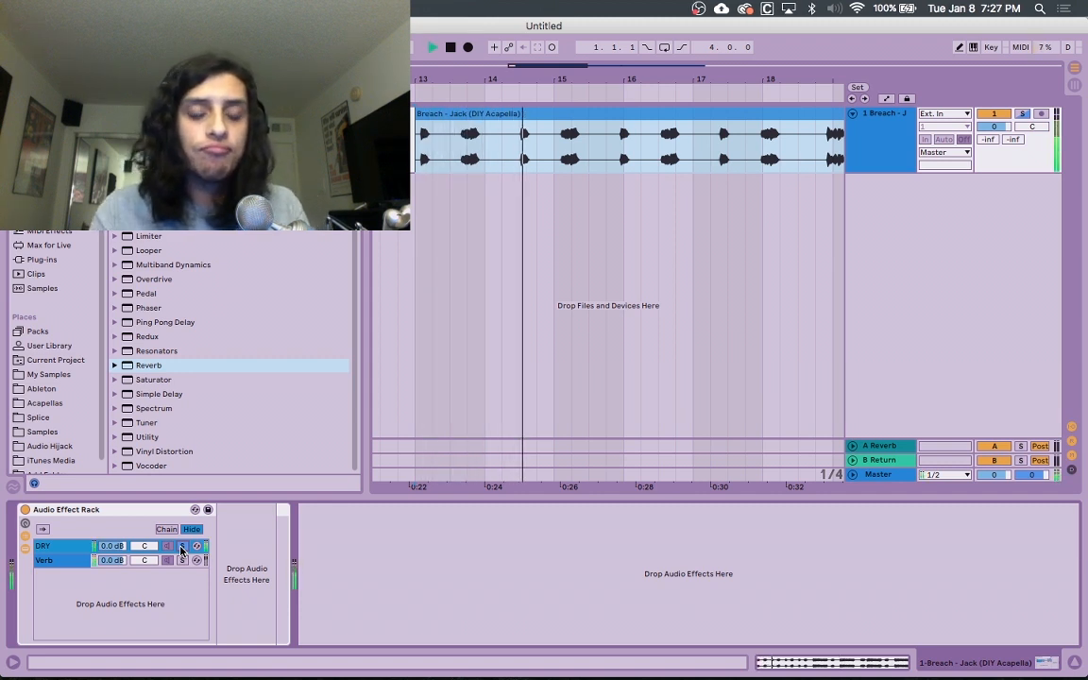
key("space")
left_click(183, 564)
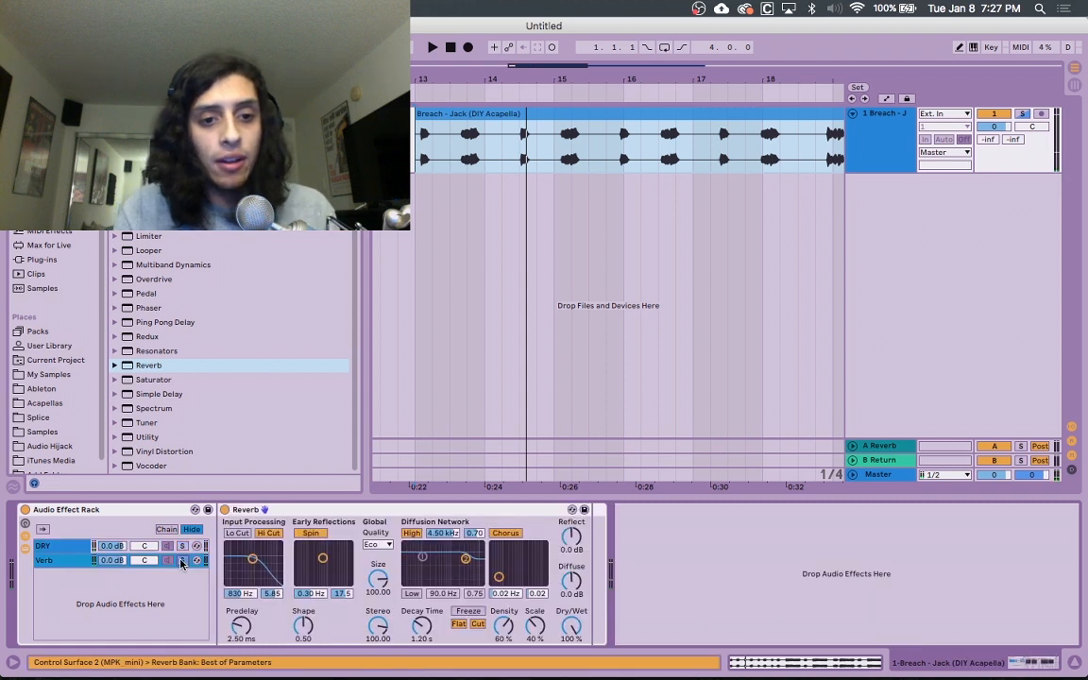
key("space")
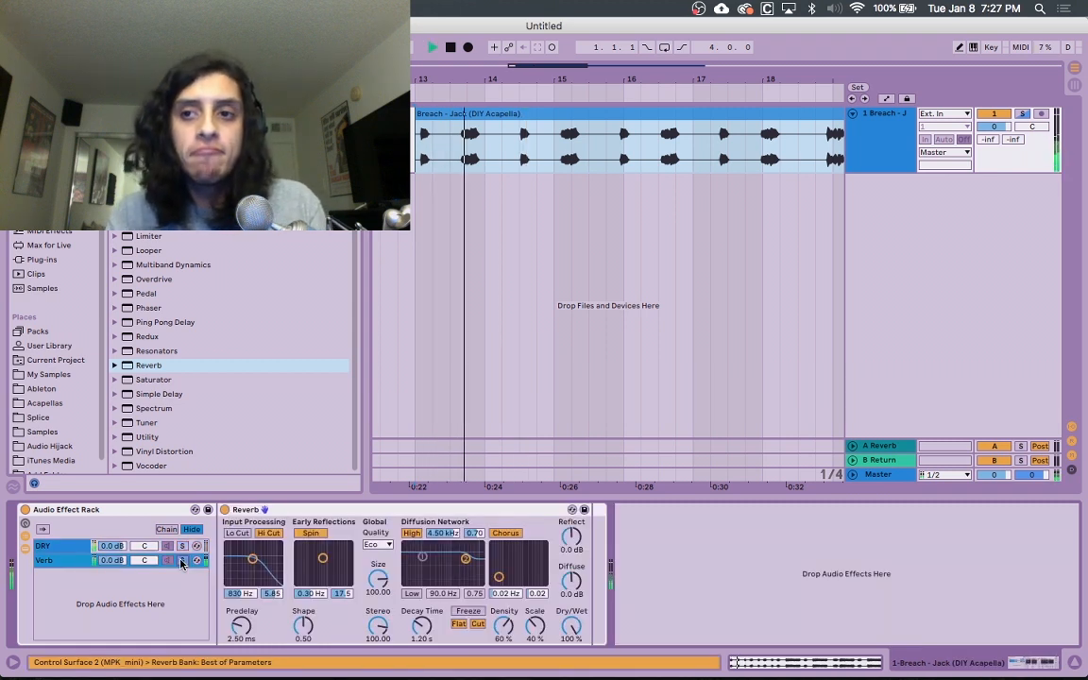
- Stop playback, duplicate the Verb chain and rename the copy DElay
key("space")
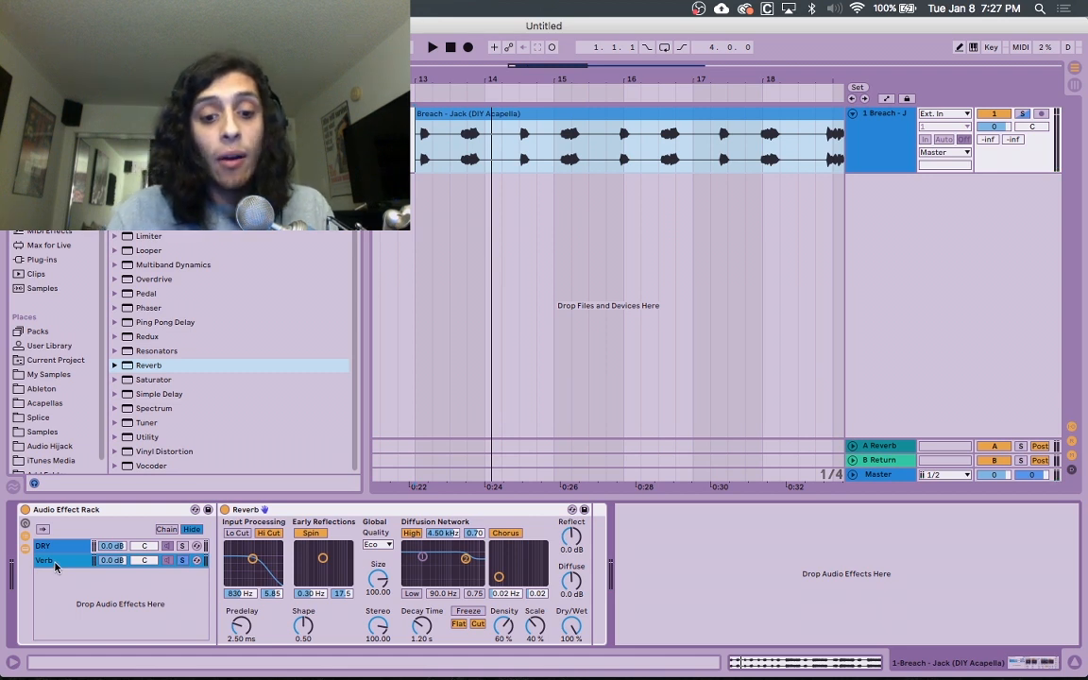
key("super+d")
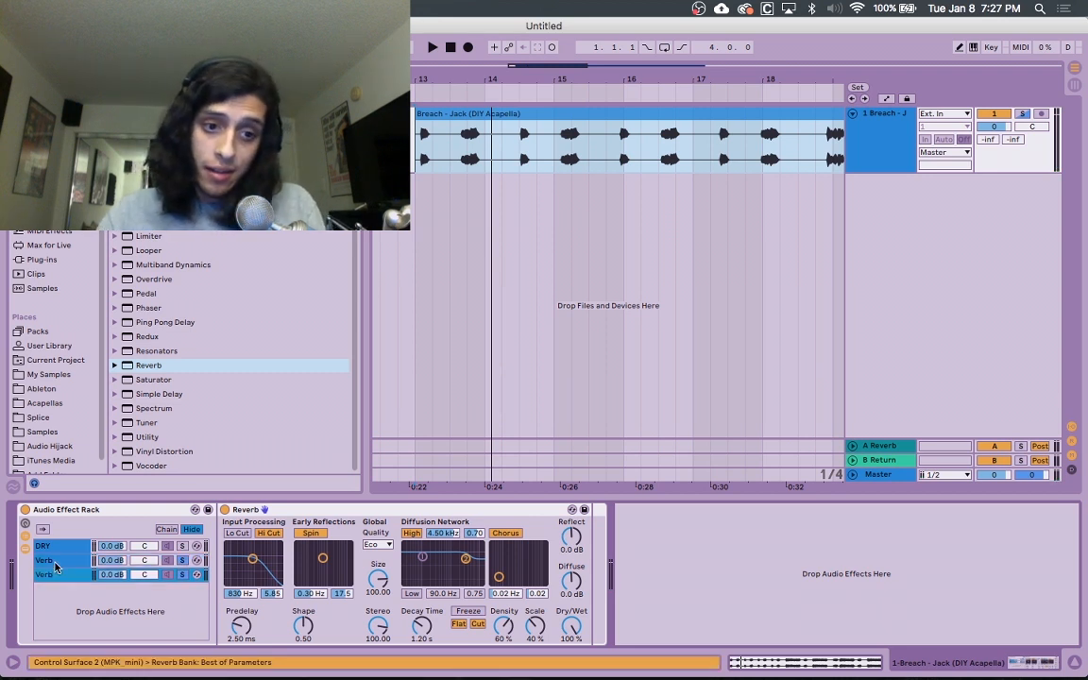
key("super+r")
type("DElay")
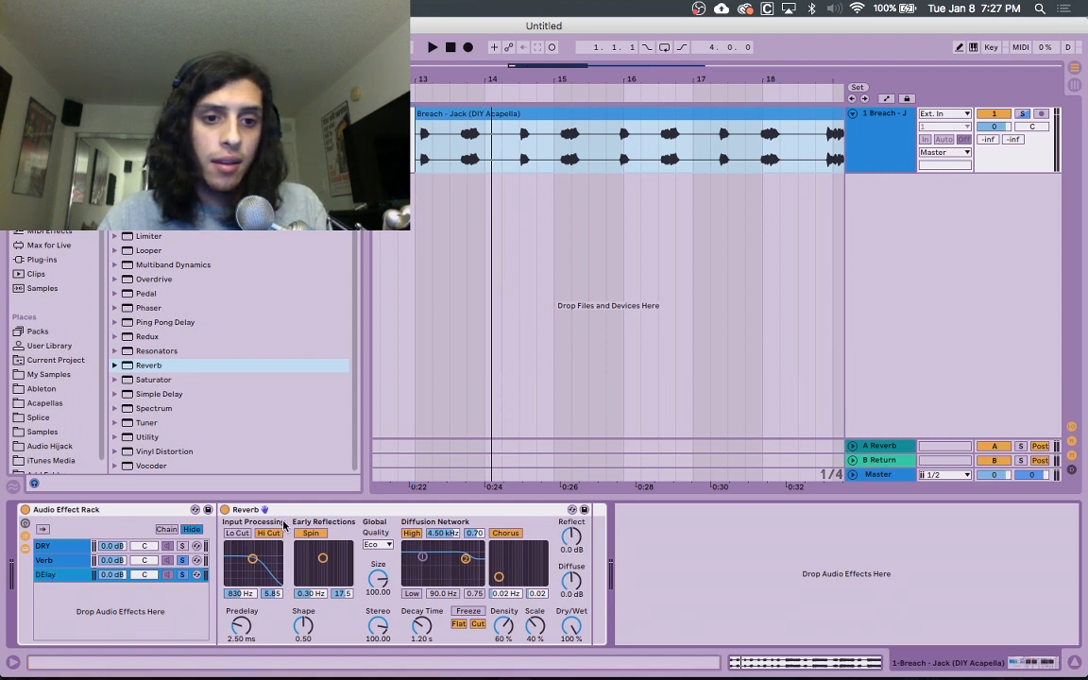
- Replace the DElay chain's Reverb with a Simple Delay
left_click(287, 509)
key("Delete")
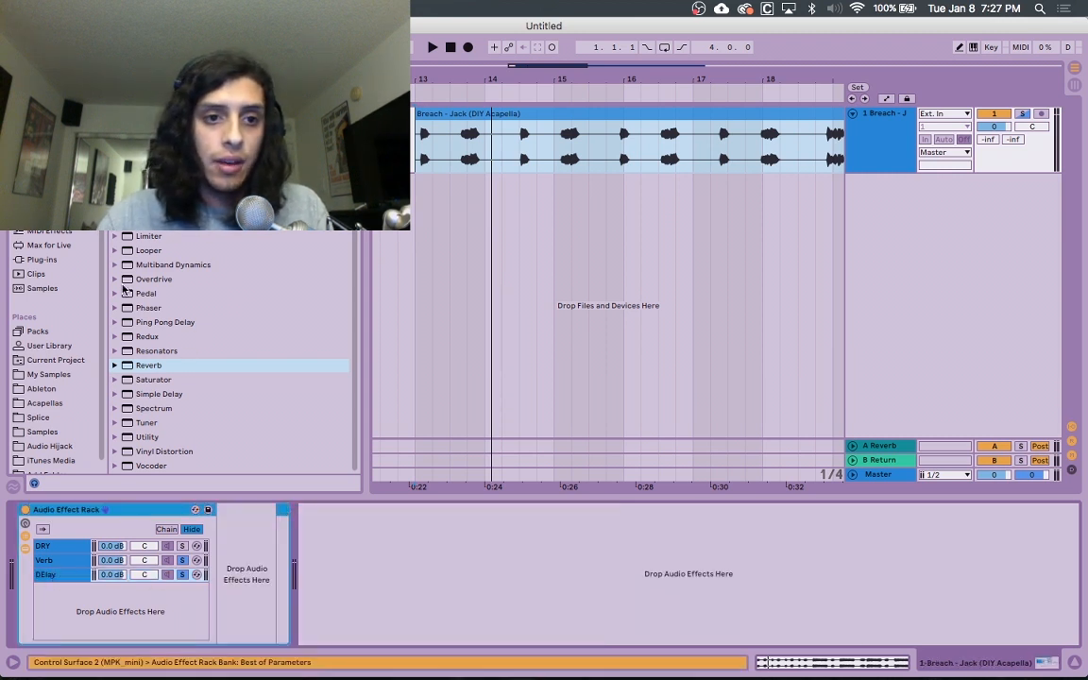
left_click_drag(124, 397, 64, 579)
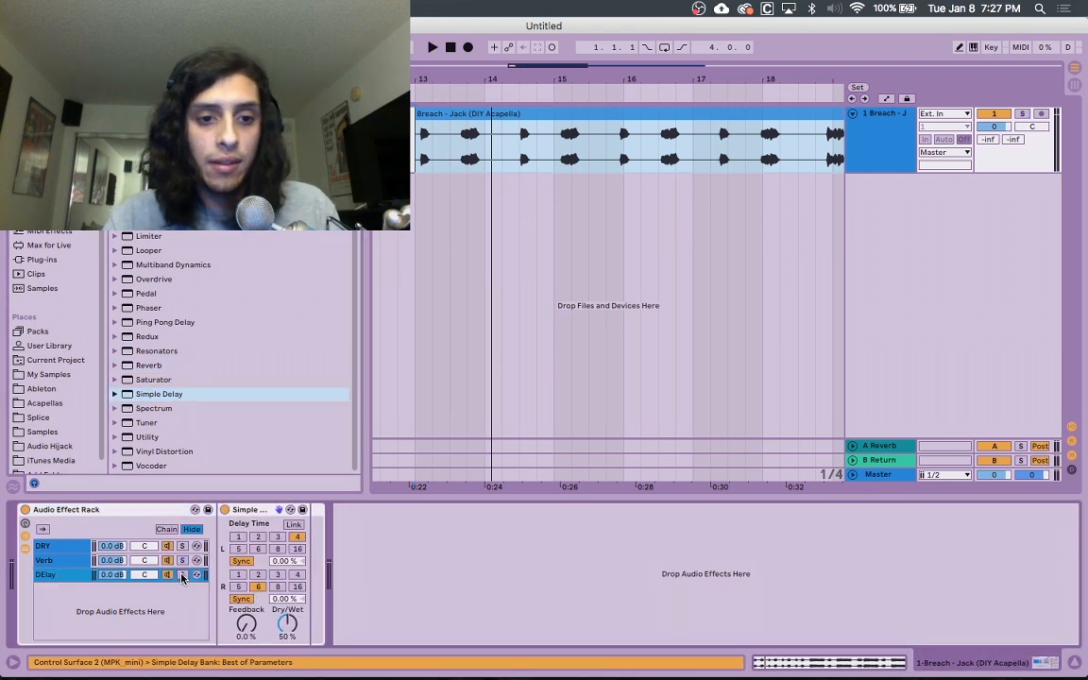
- Audition the vocal with only the DElay chain soloed and look at the A Reverb and B Return tracks
key("space")
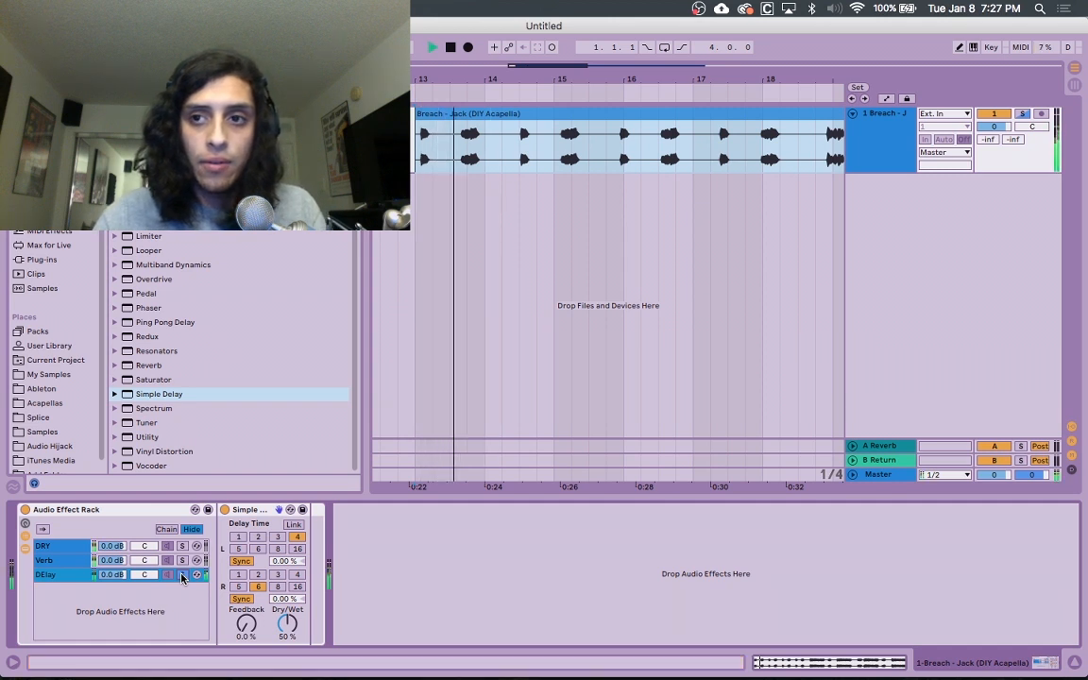
key("space")
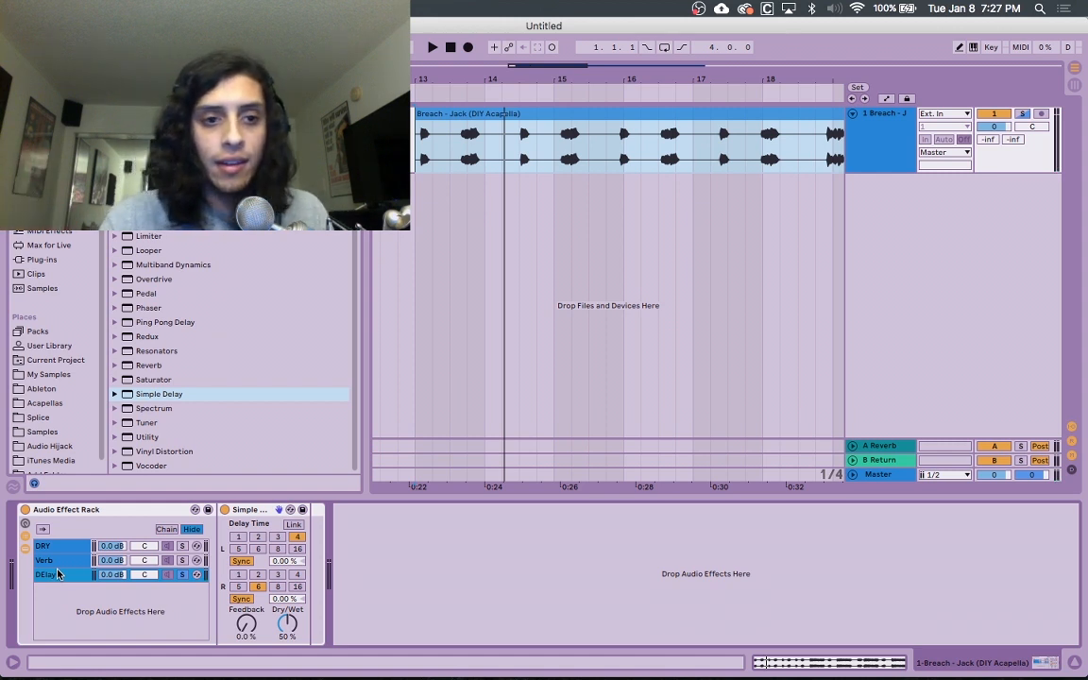
left_click(882, 446)
left_click(884, 461)
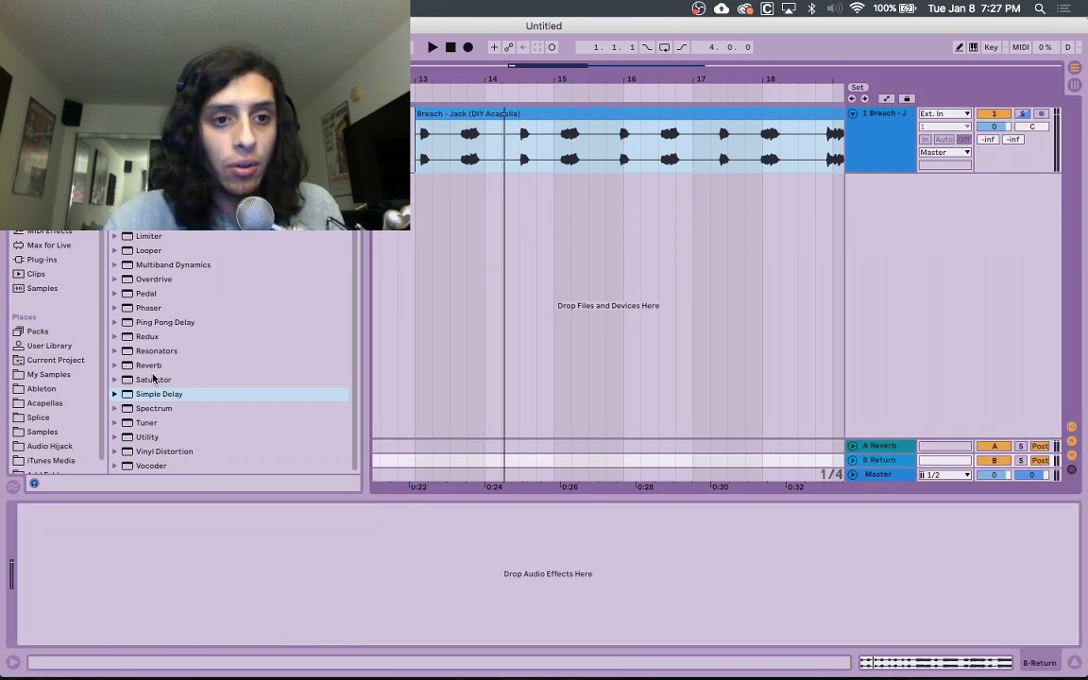
- Add a Chorus effect to the vocal track's rack as a new chain below DElay
scroll(153, 377, "up", 5)
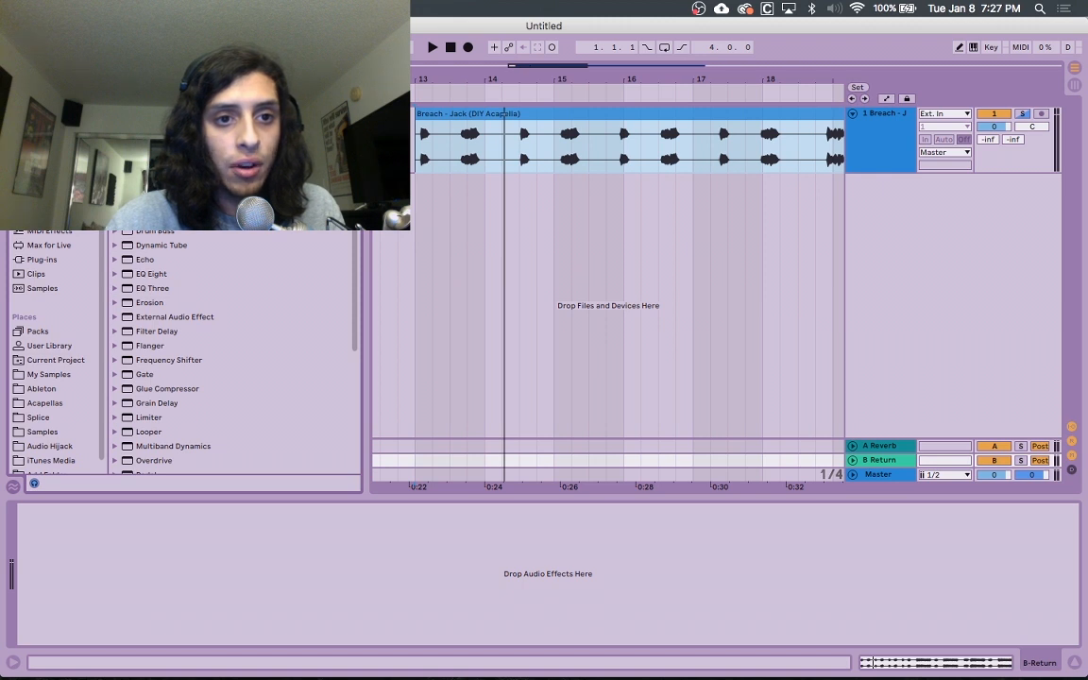
left_click(417, 122)
left_click_drag(144, 188, 62, 621)
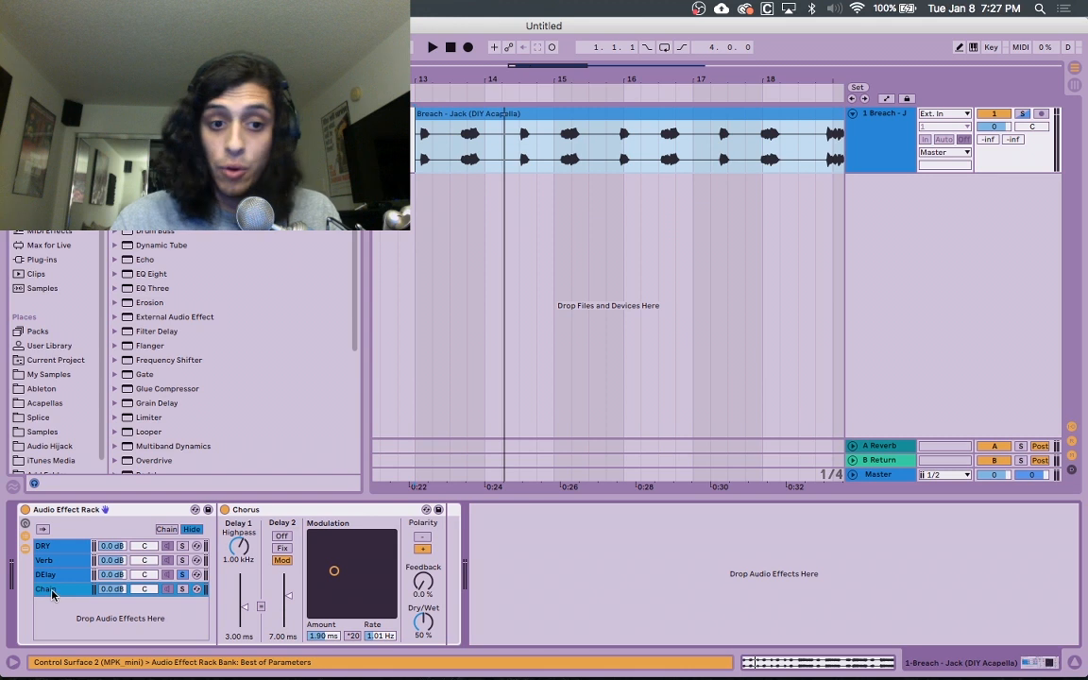
- Rename the new chain Chorus and audition the vocal with only that chain soloed
key("super+r")
type("C")
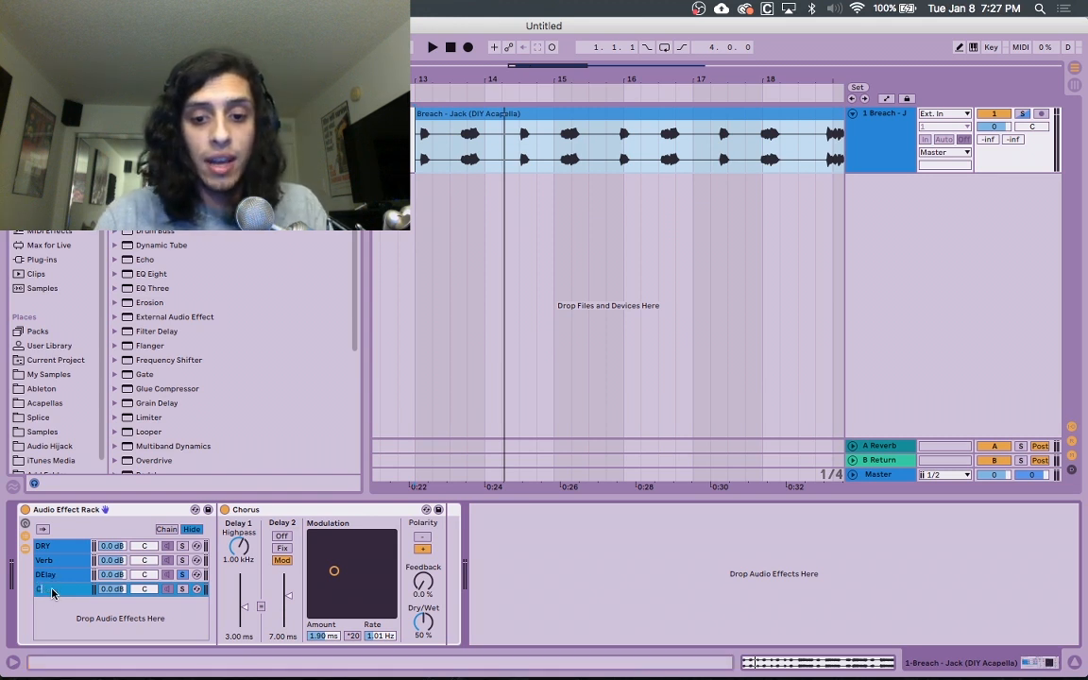
type("horus")
key("Return")
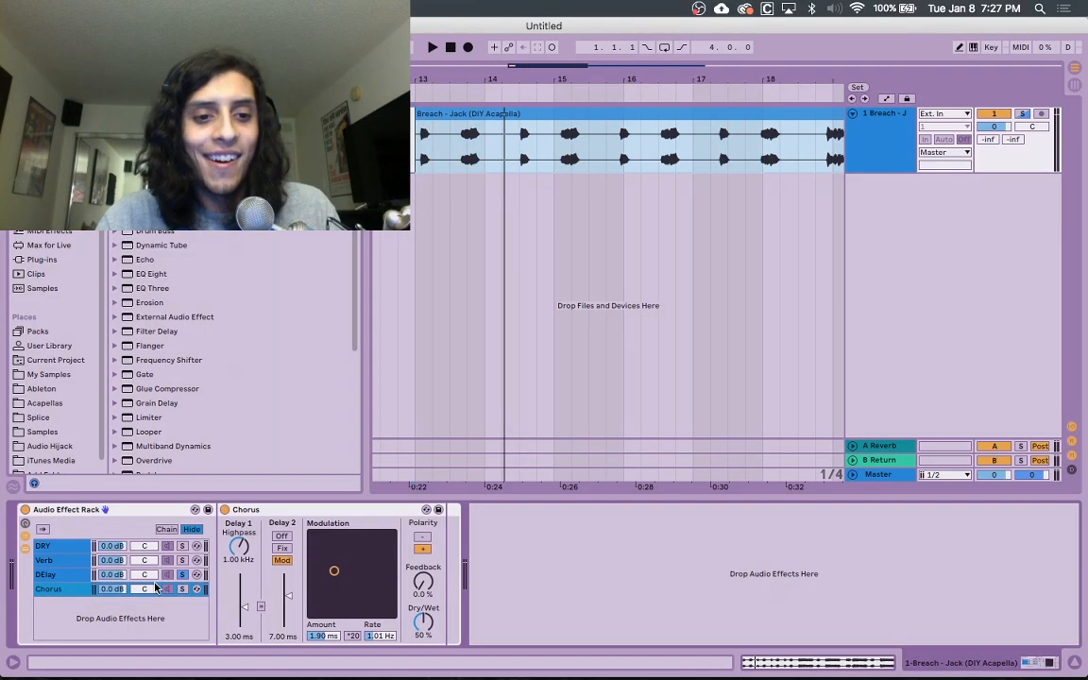
key("space")
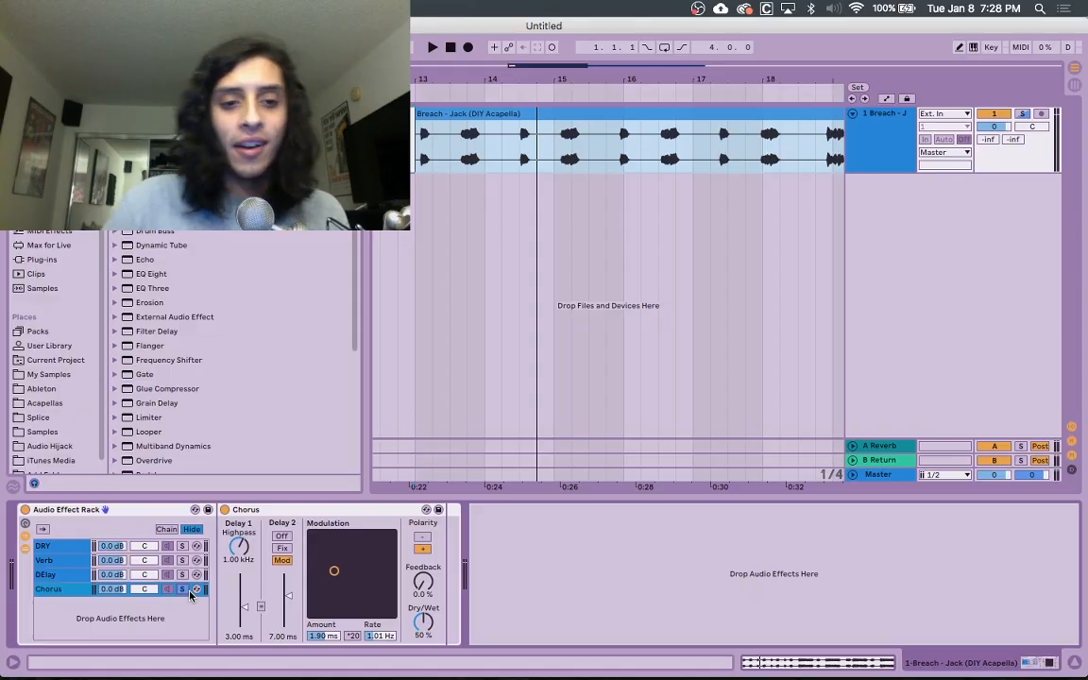
- Duplicate the Chorus chain many times and delete all the extra copies
left_click(67, 591, "shift")
key("super+d")
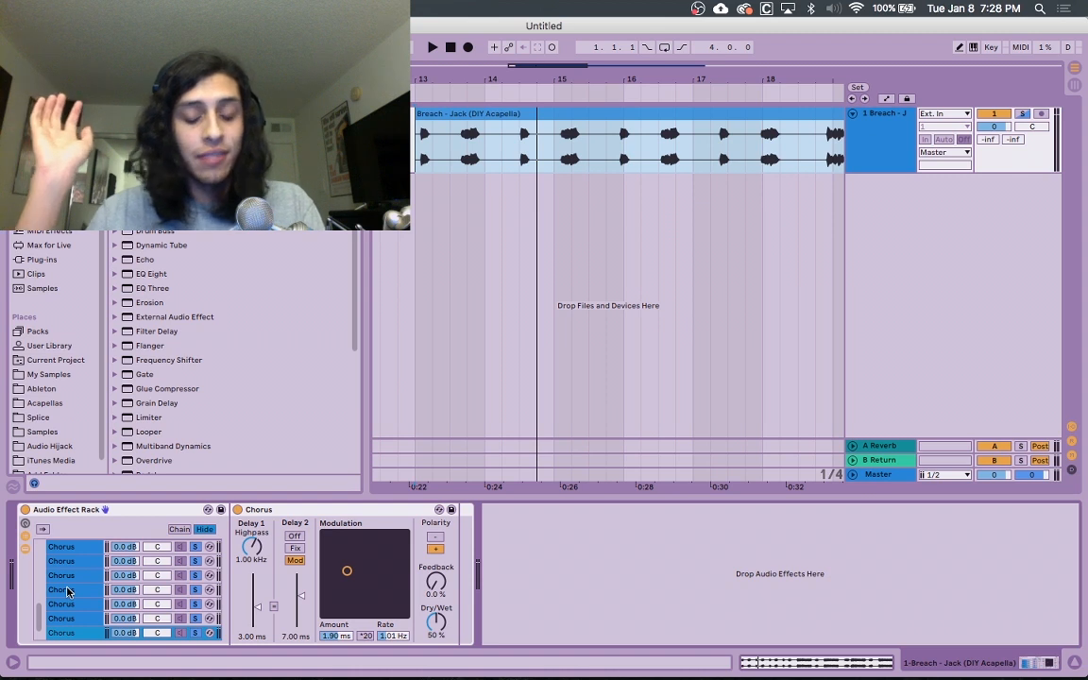
key("Delete")
key("super+z")
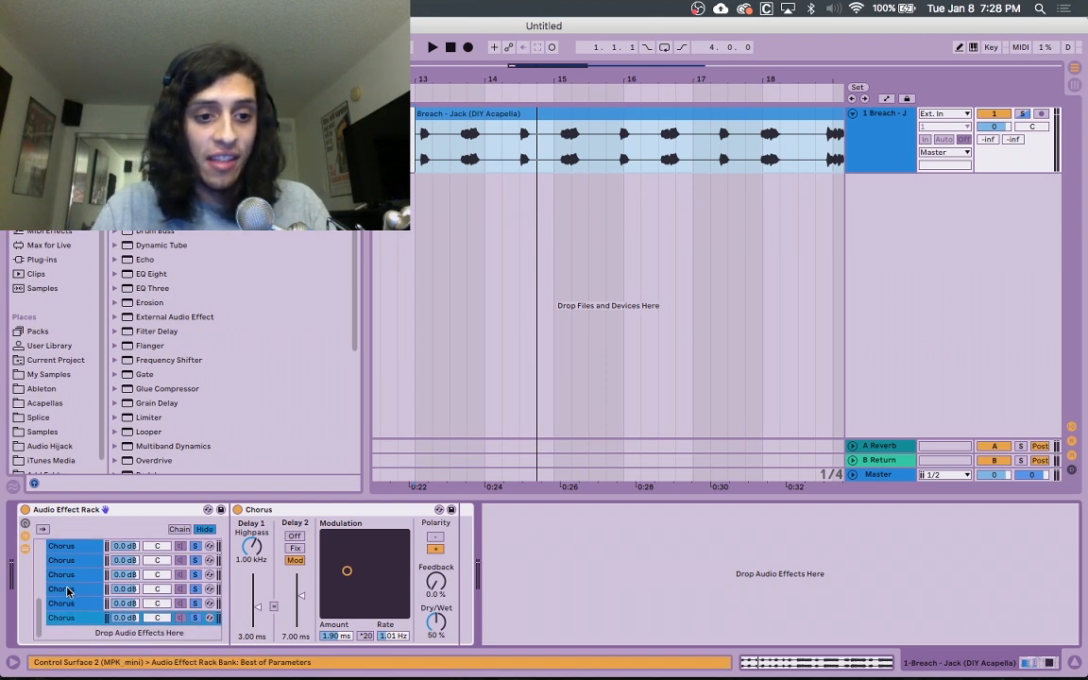
key("Delete")
key("Delete")
key("Delete")
key("Delete")
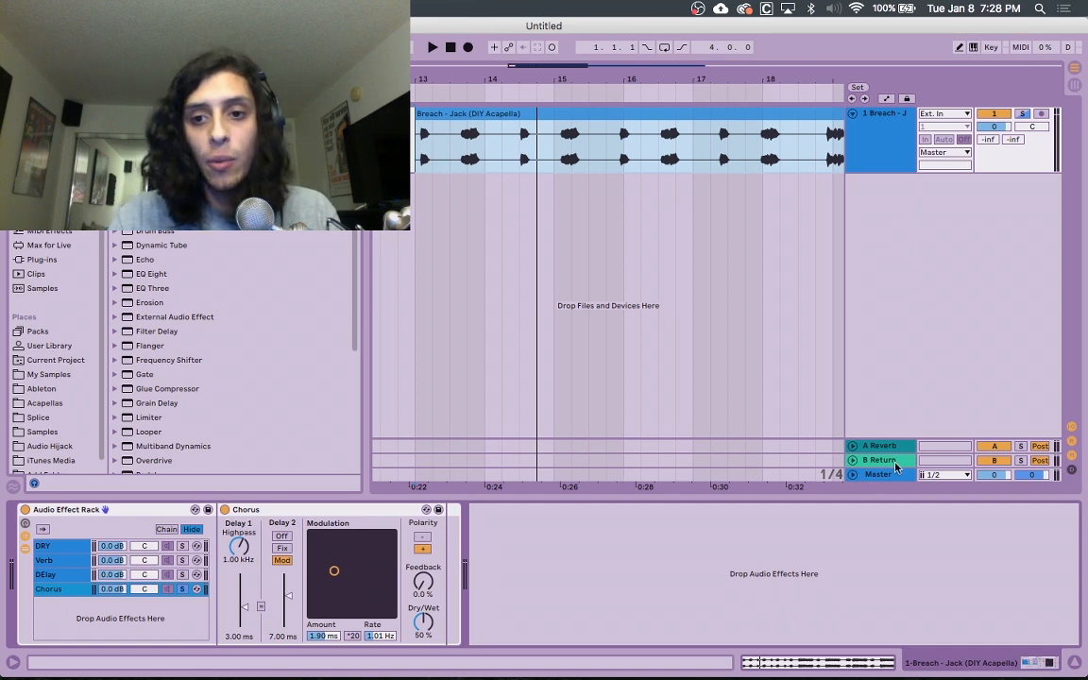
- Unfold the A Reverb return track to view its Reverb, and reopen the DElay chain in the vocal track's rack
left_click(852, 446)
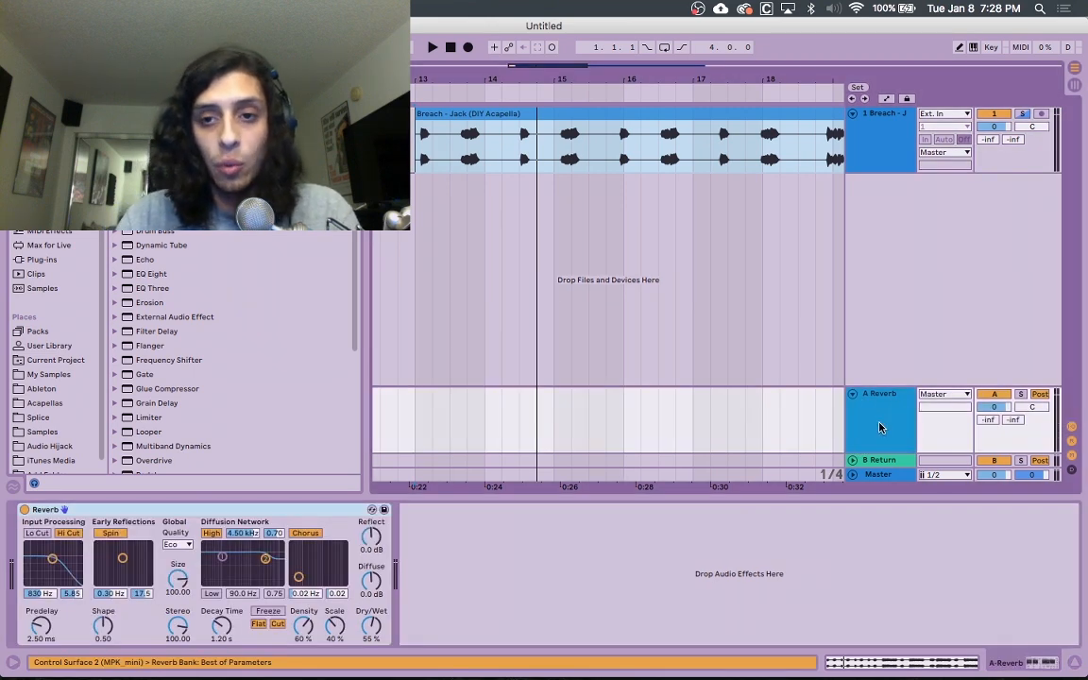
left_click(888, 151)
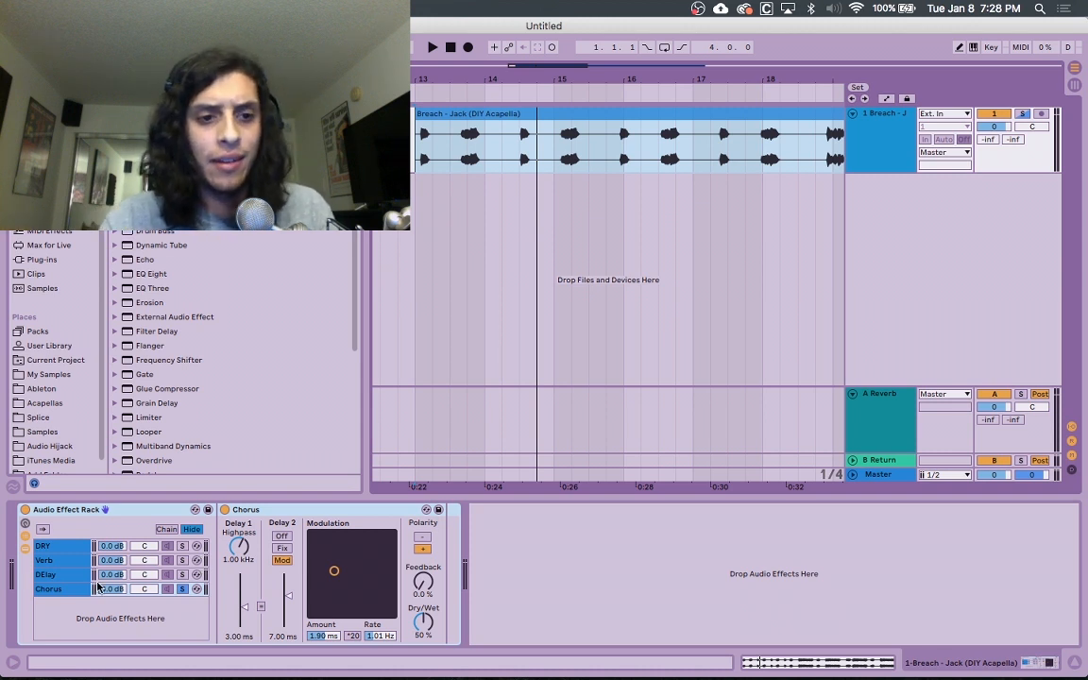
left_click(52, 574)
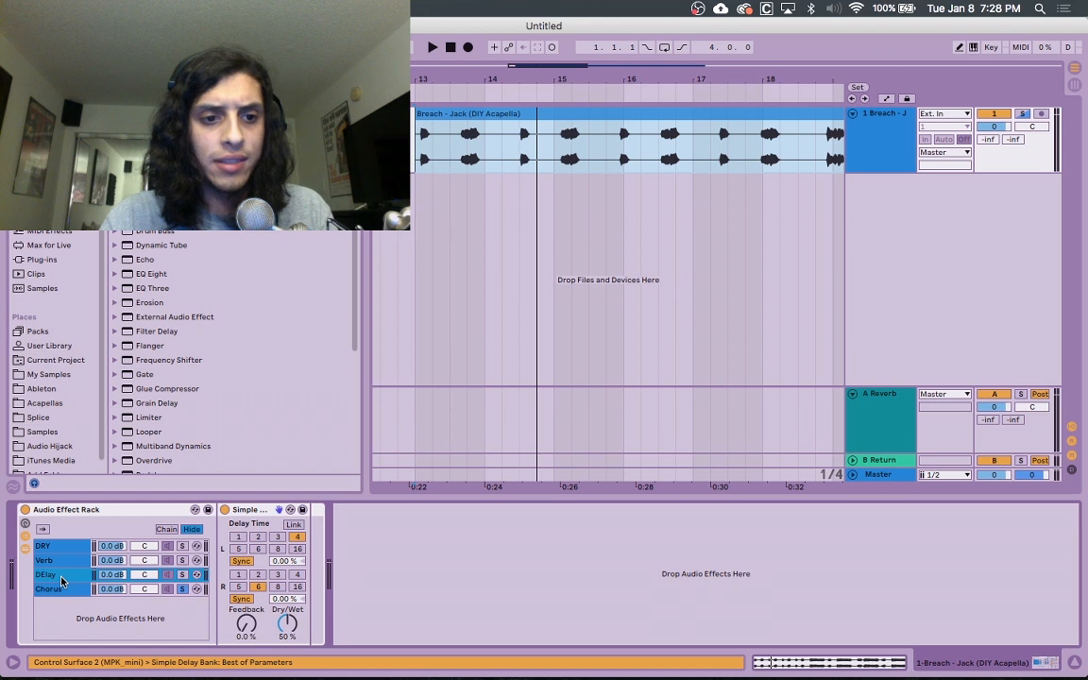
- Solo only the DRY and Verb chains and set the Verb chain's volume to -8.0 dB
left_click(182, 590)
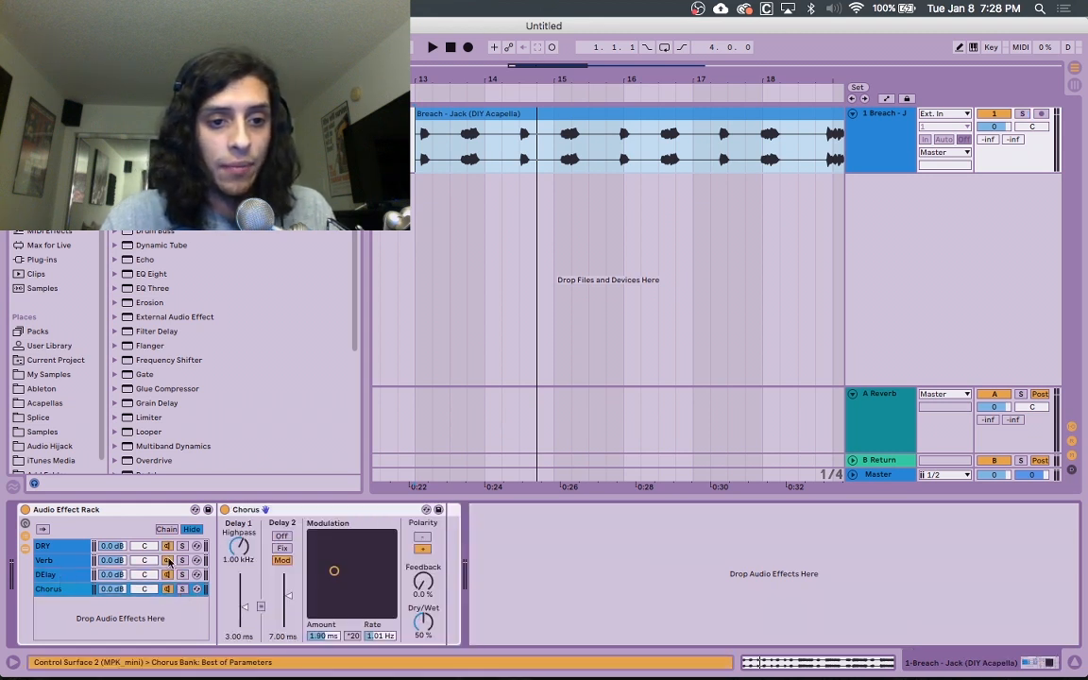
left_click(182, 560)
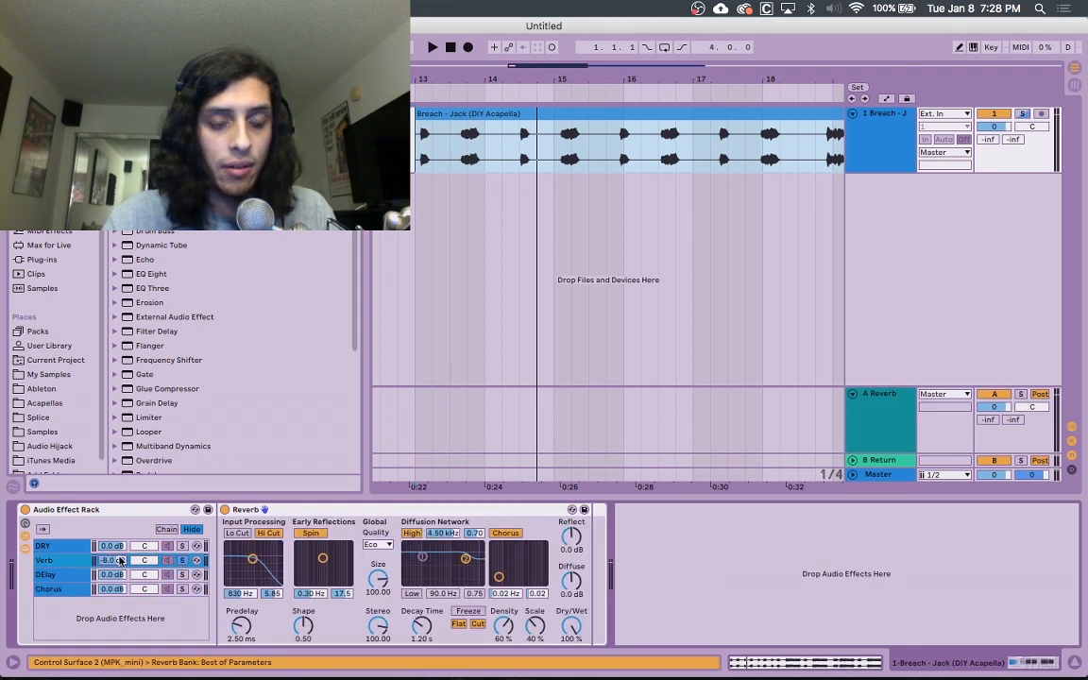
left_click(182, 547)
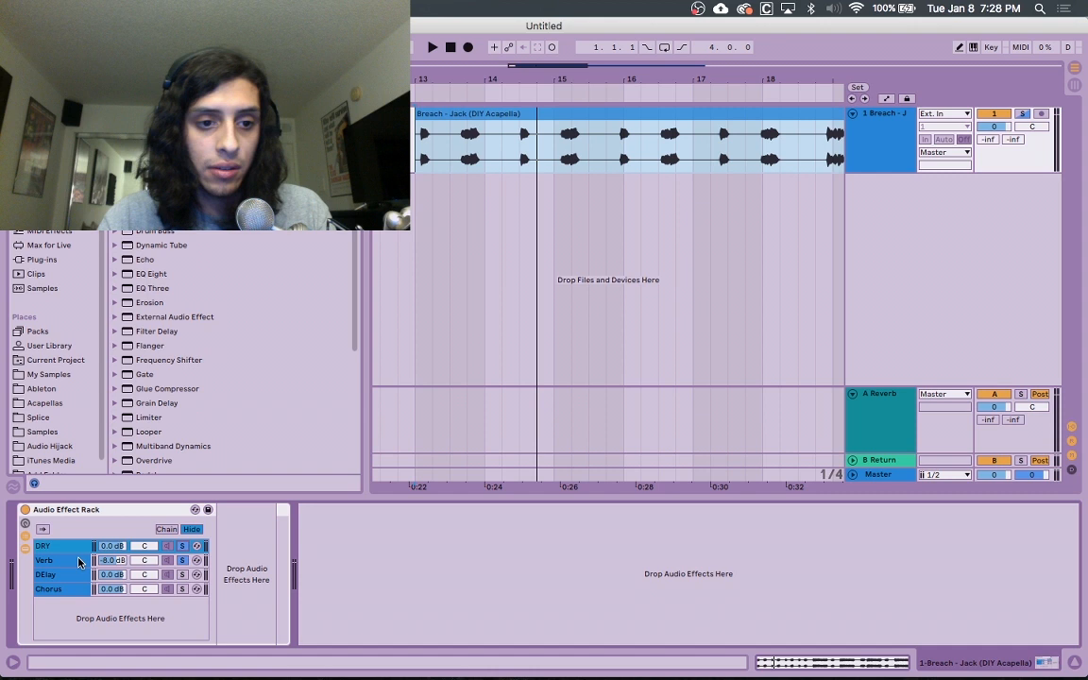
- Add an EQ Eight after the Verb chain's Reverb, cut band 2 to -4.34 dB at 126 Hz, and audition the vocal
left_click(57, 563)
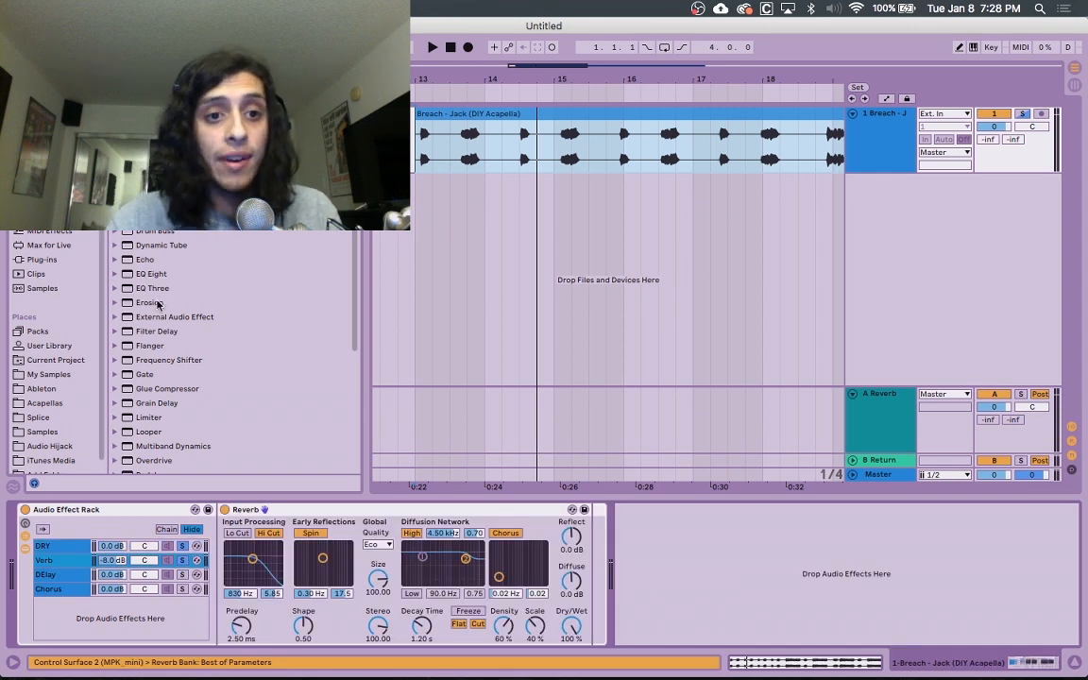
left_click_drag(132, 275, 61, 563)
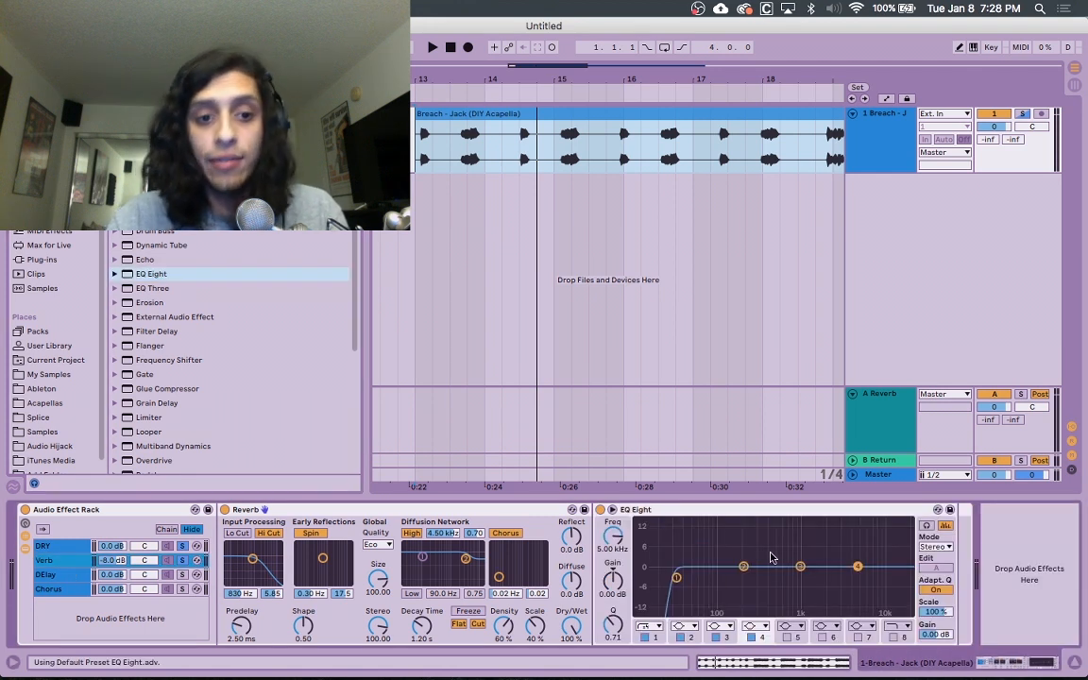
left_click_drag(676, 576, 726, 580)
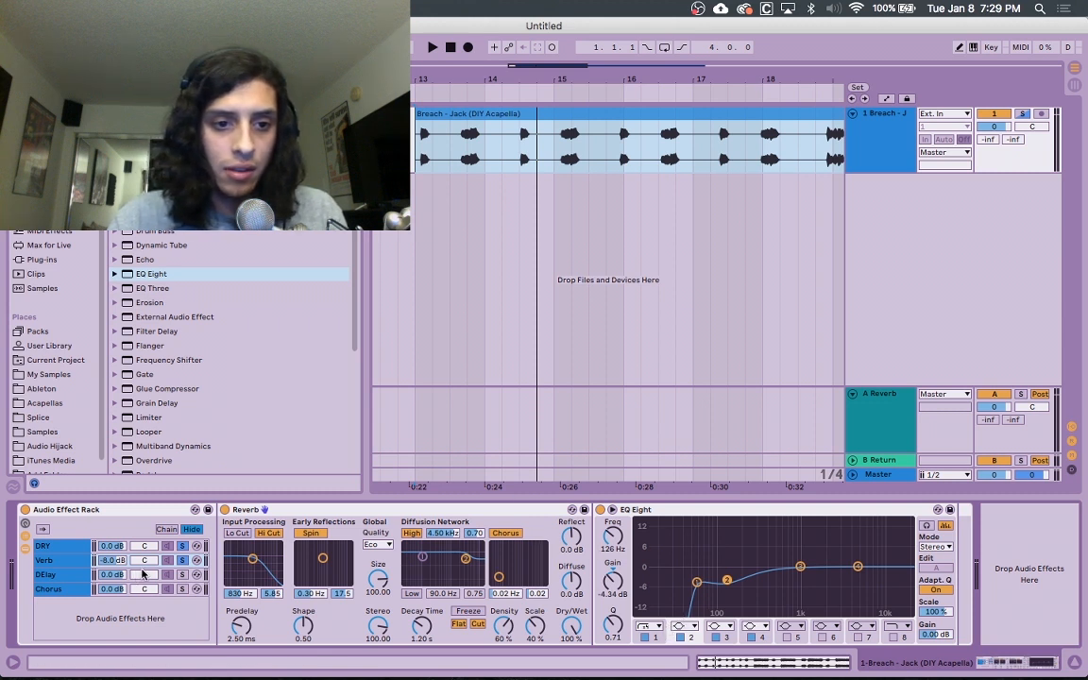
key("space")
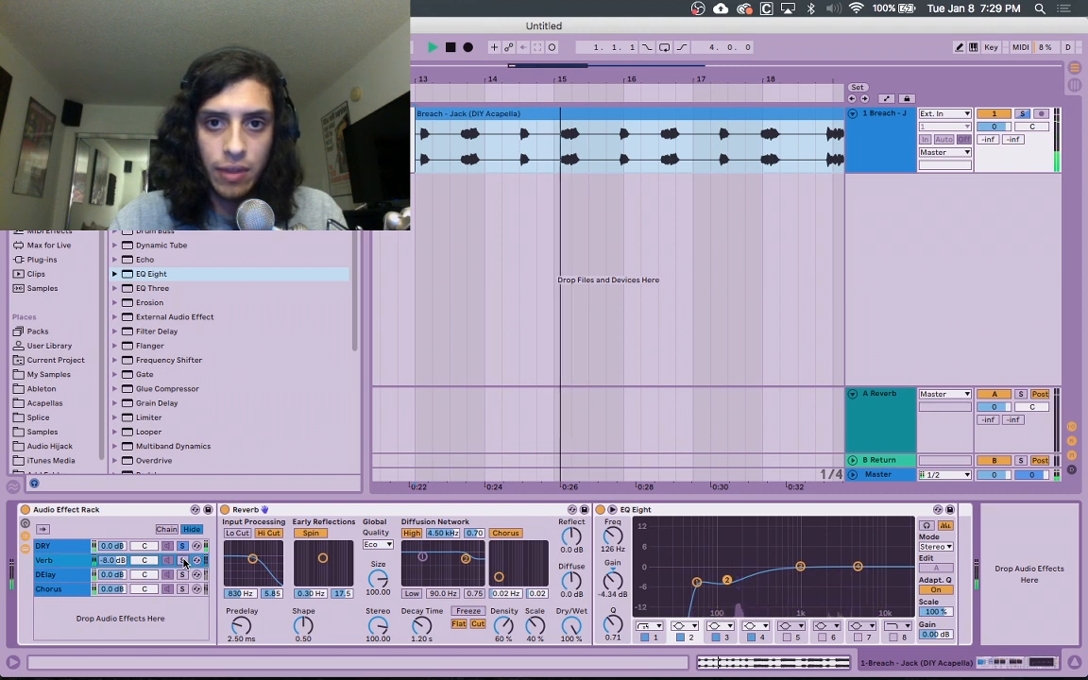
key("space")
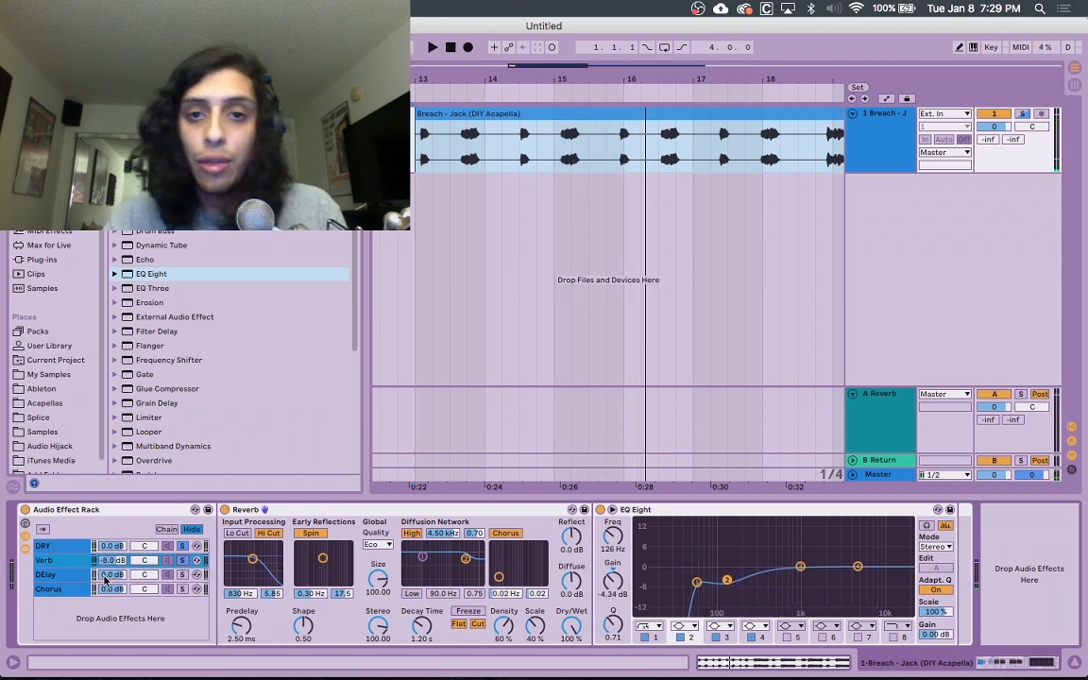
- Display the DElay chain's volume automation on the vocal track and lower the chain's volume to -inf dB
left_click(106, 578)
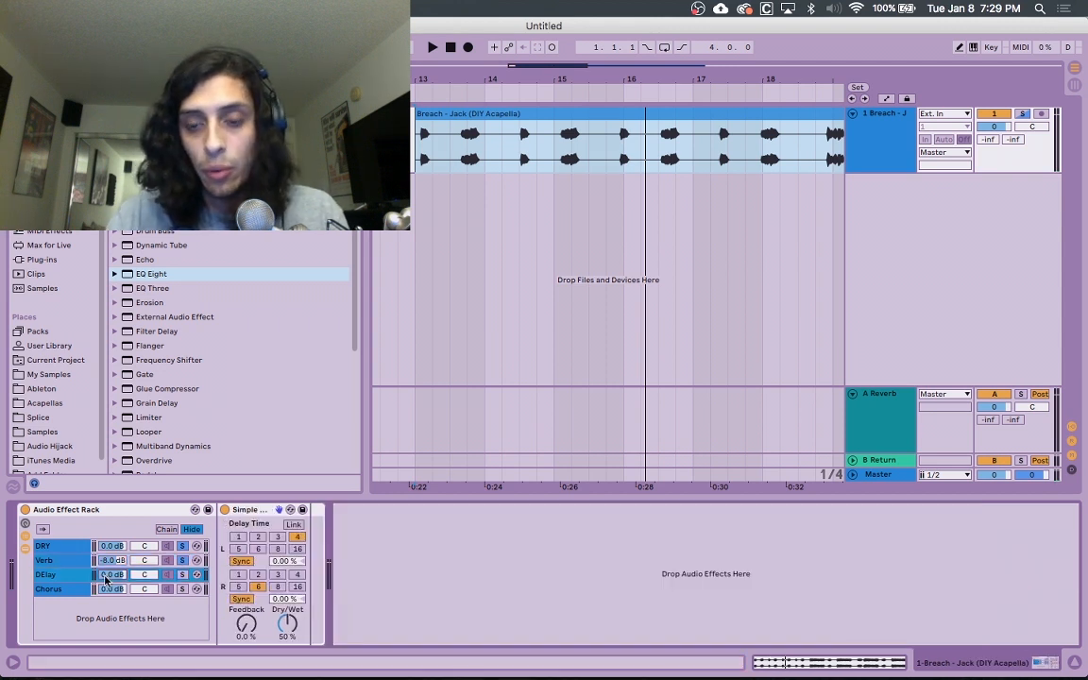
left_click(495, 144)
key("a")
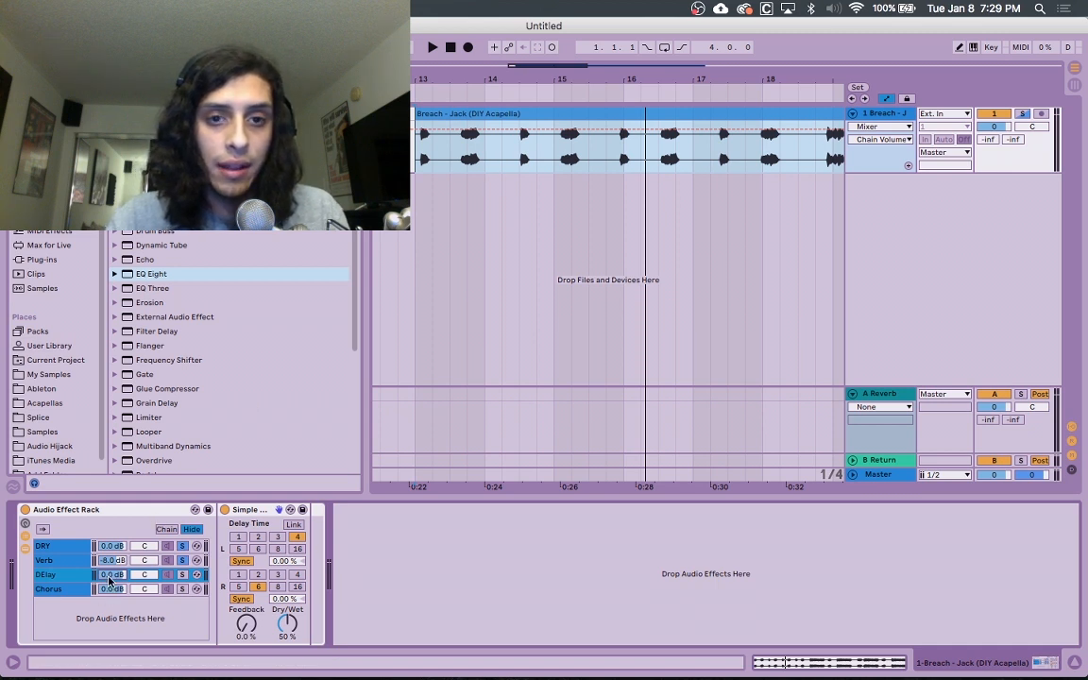
left_click_drag(111, 575, 111, 661)
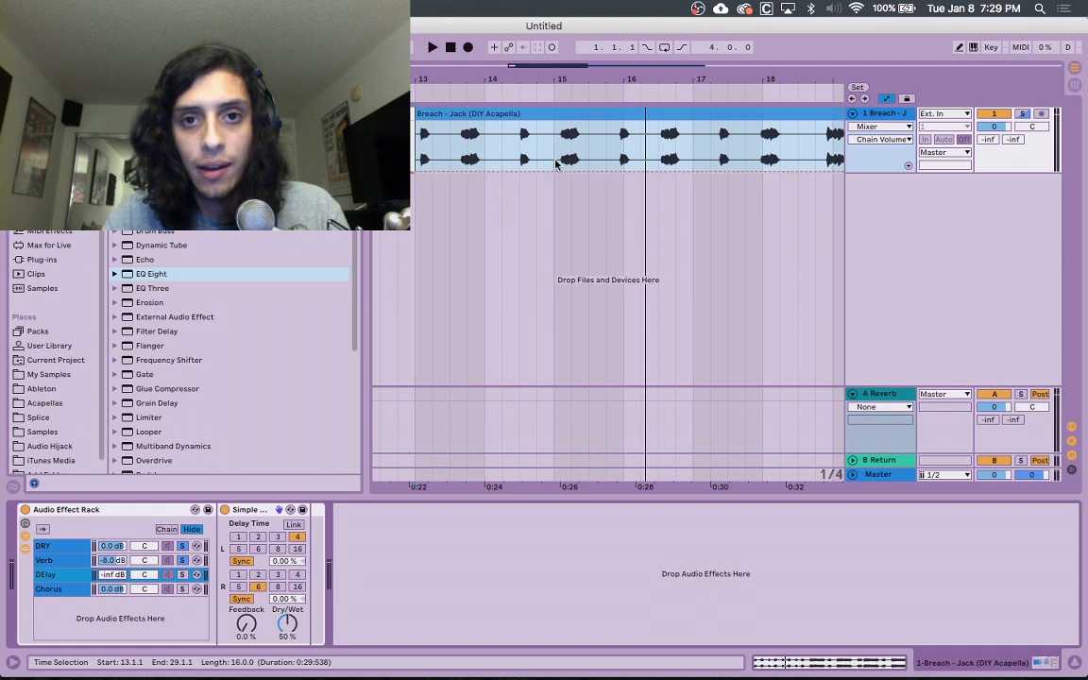
- Raise the DElay chain's volume automation to about -13.3 dB between 14.2.1 and 15.1.1 and play the section
mouse_move(510, 156)
left_mouse_down()
mouse_move(551, 163)
mouse_move(529, 168)
mouse_move(529, 150)
left_mouse_up()
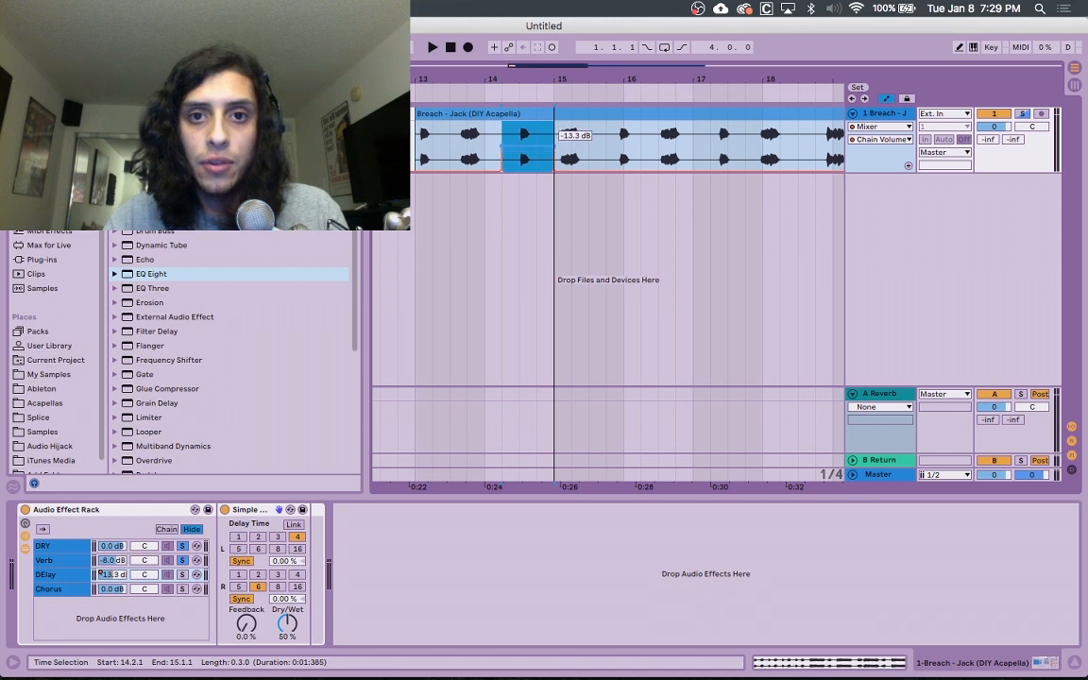
left_click(431, 114)
key("space")
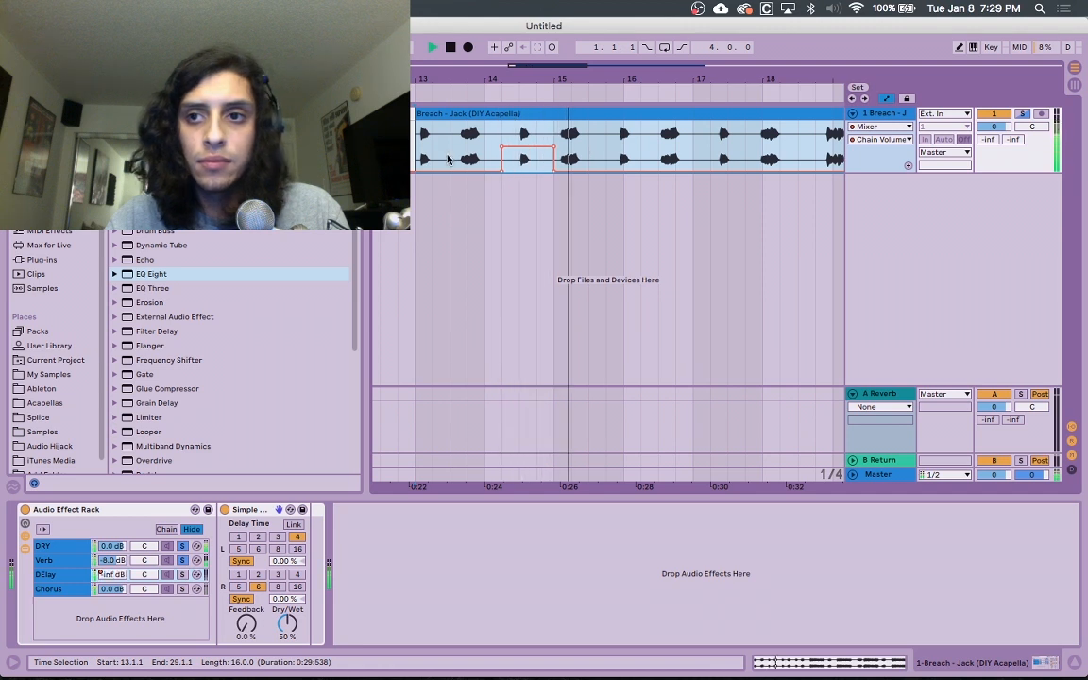
key("space")
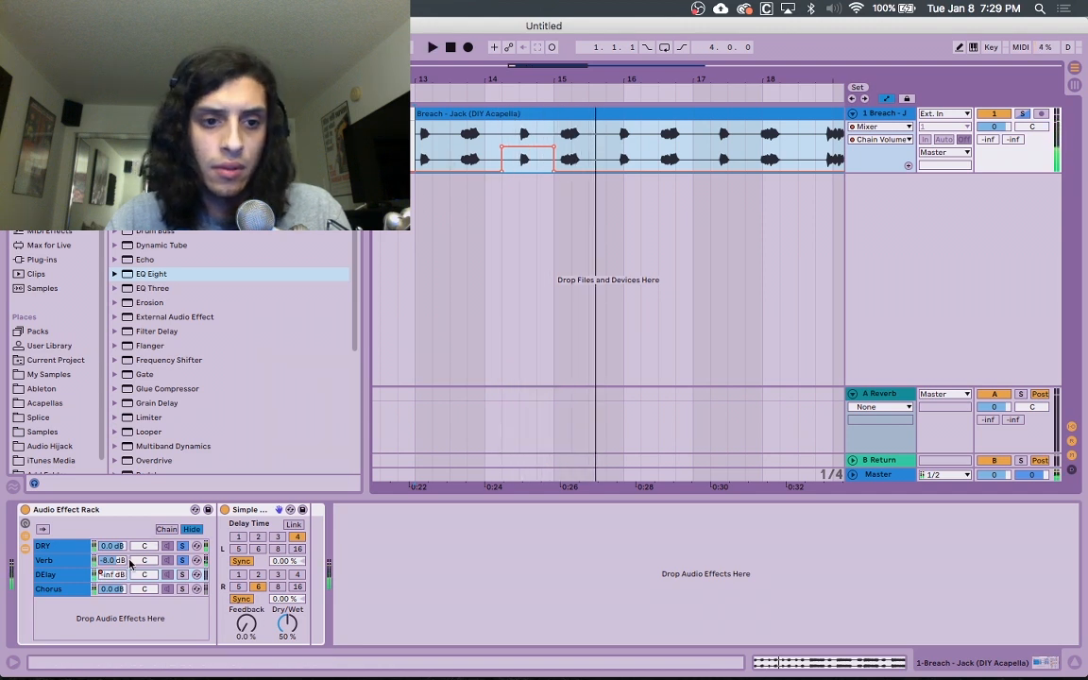
- Solo the DElay chain alongside DRY and Verb, replay the section and check the level of the raised automation
left_click(184, 576)
key("space")
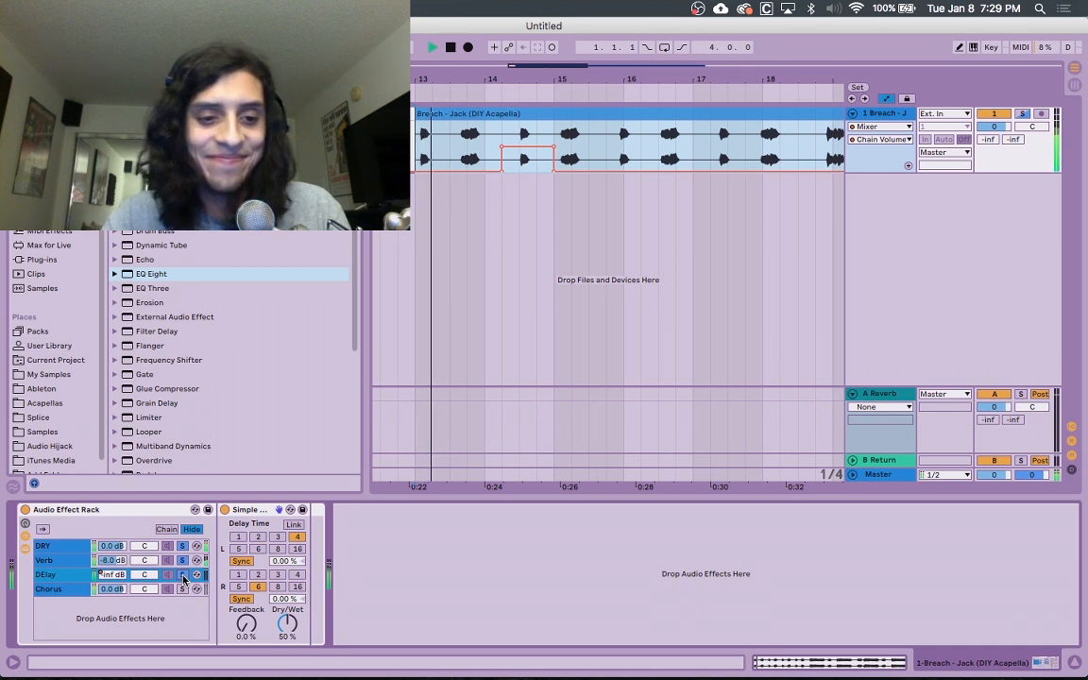
left_click_drag(500, 167, 503, 151)
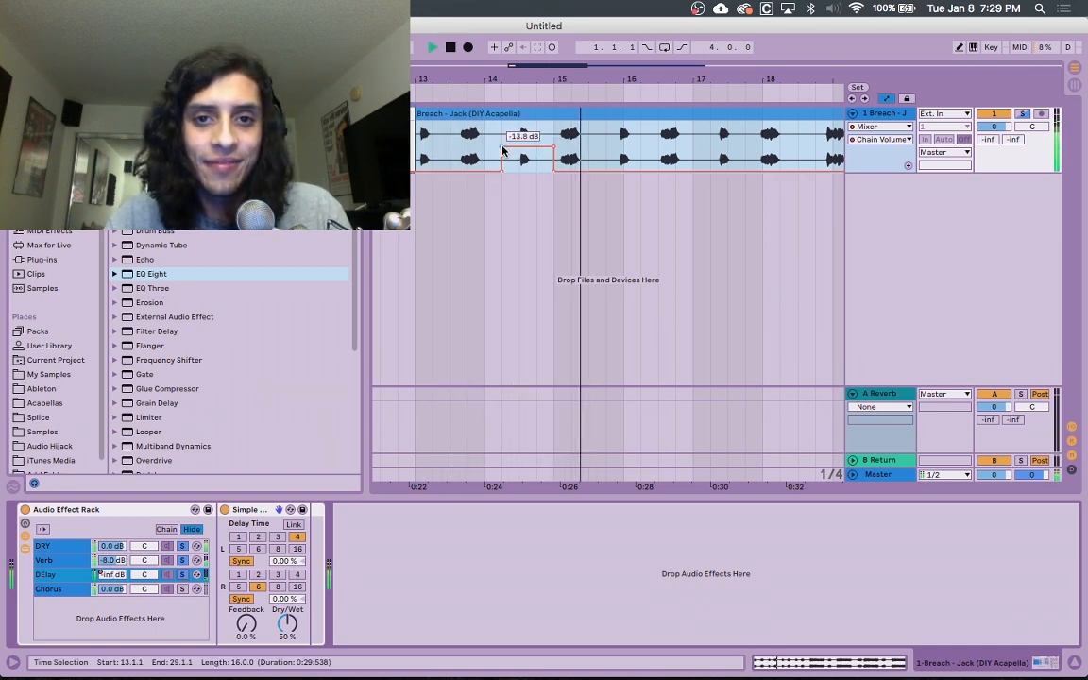
- Slope the start of the raised DElay volume automation into a gradual fade-in up to -13.8 dB and replay the section
key("space")
left_click_drag(504, 151, 520, 146)
key("space")
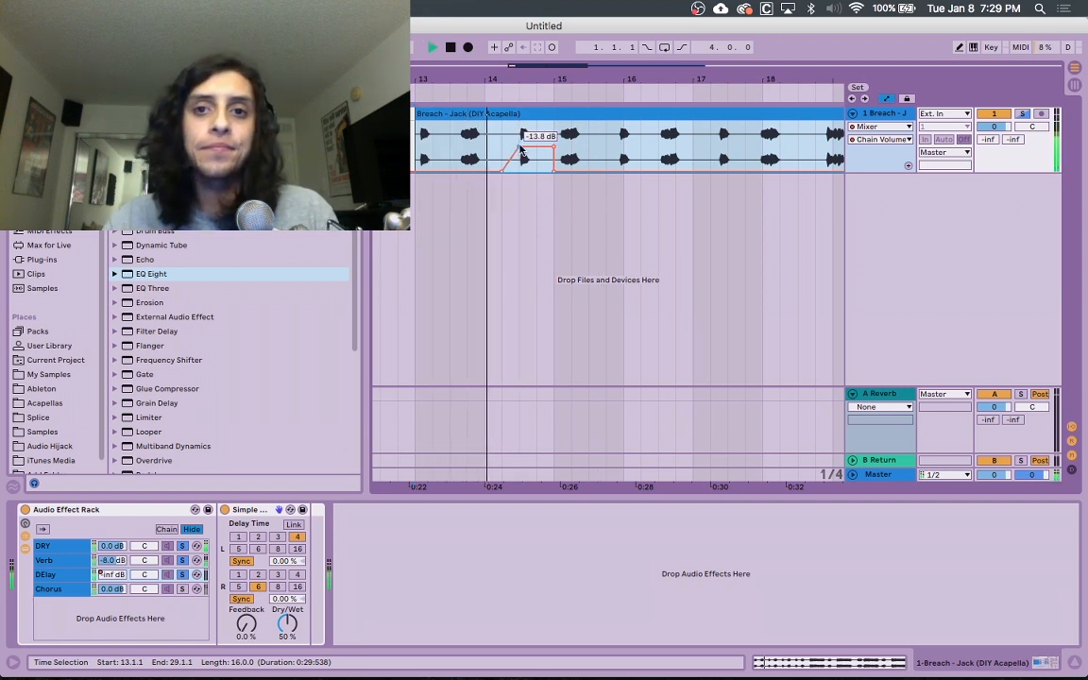
key("space")
- Turn off solo on the rack's chains, lower the Chorus chain's volume to -11.5 dB and play the full mix
left_click(182, 576)
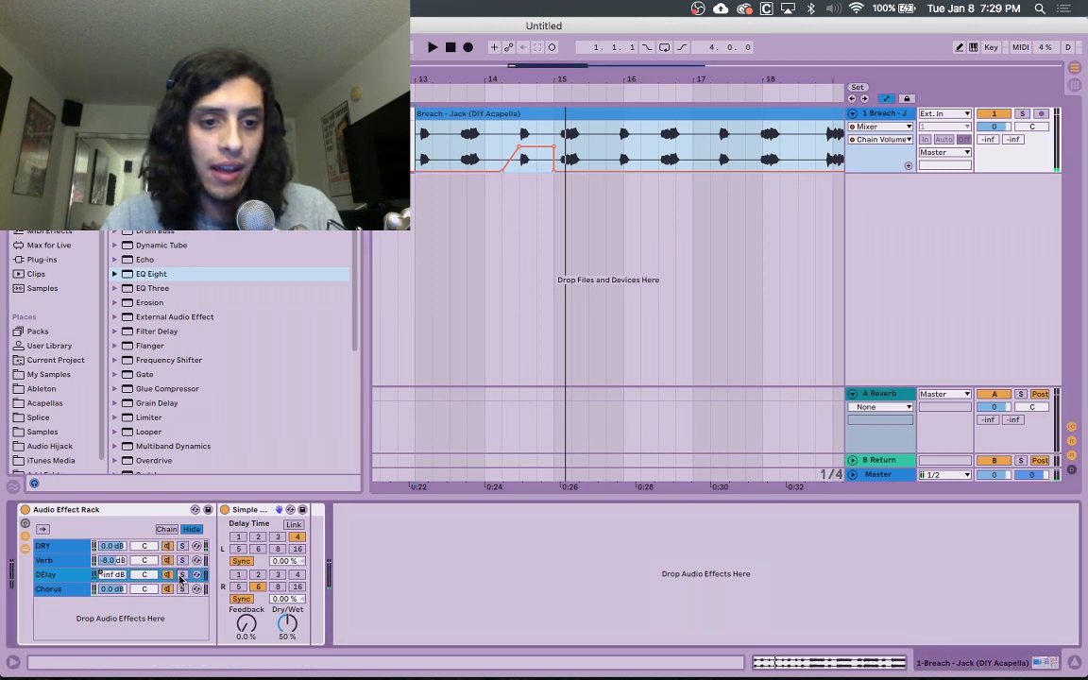
left_click_drag(115, 587, 116, 609)
key("space")
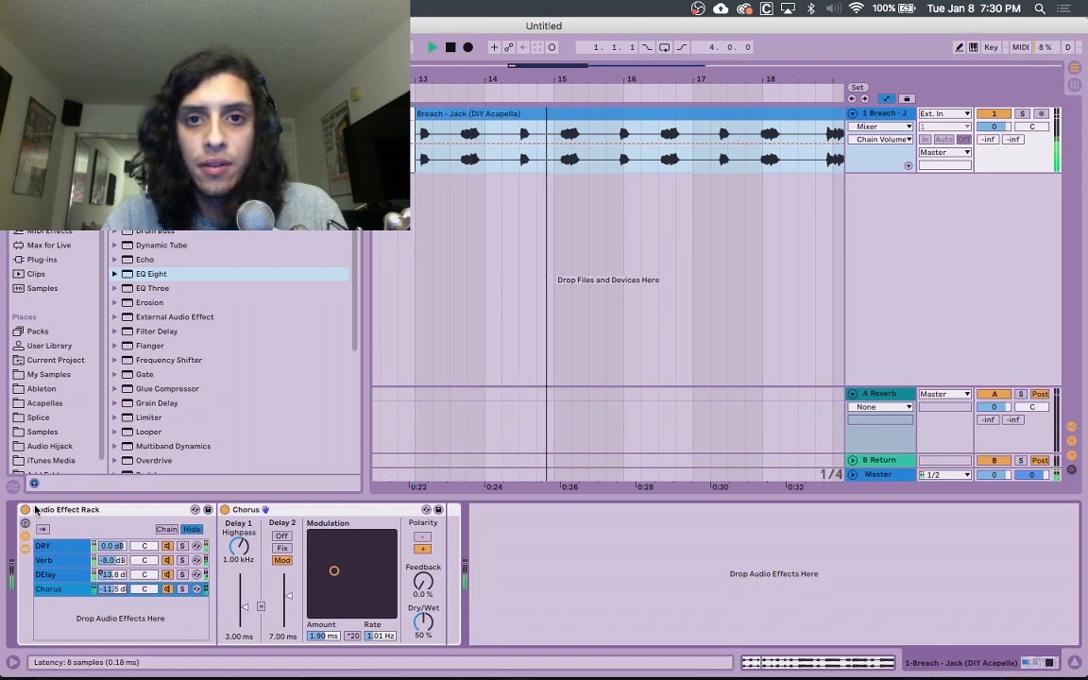
key("space")
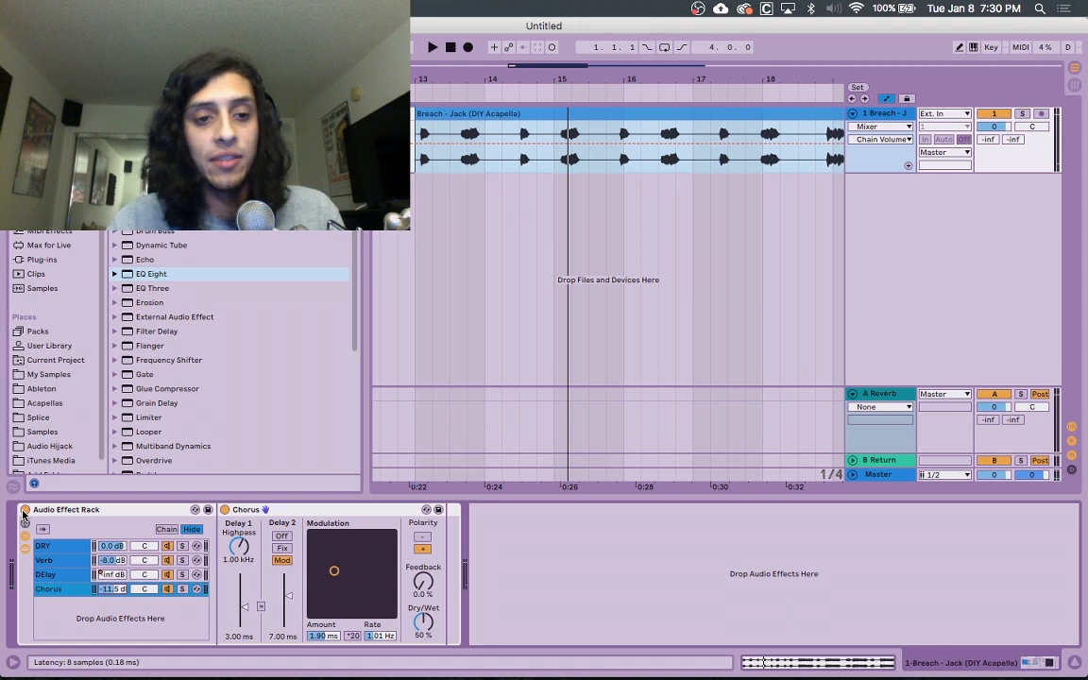
- Bypass the whole Audio Effect Rack and re-enable it during playback to compare the dry and processed vocal
left_click(25, 510)
key("space")
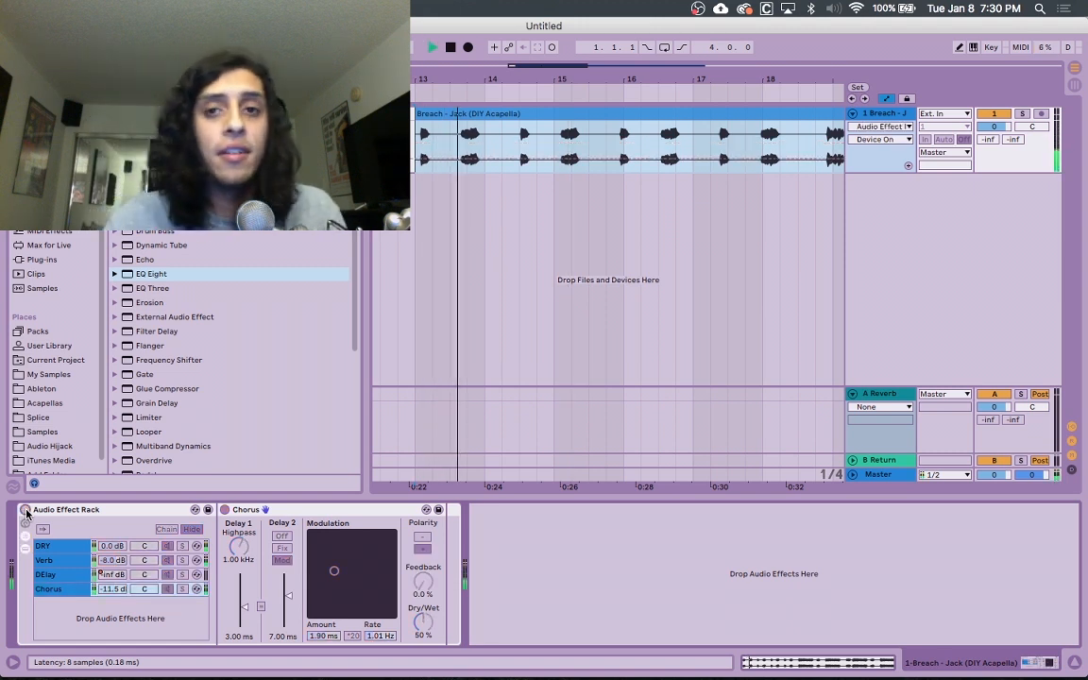
left_click(25, 511)
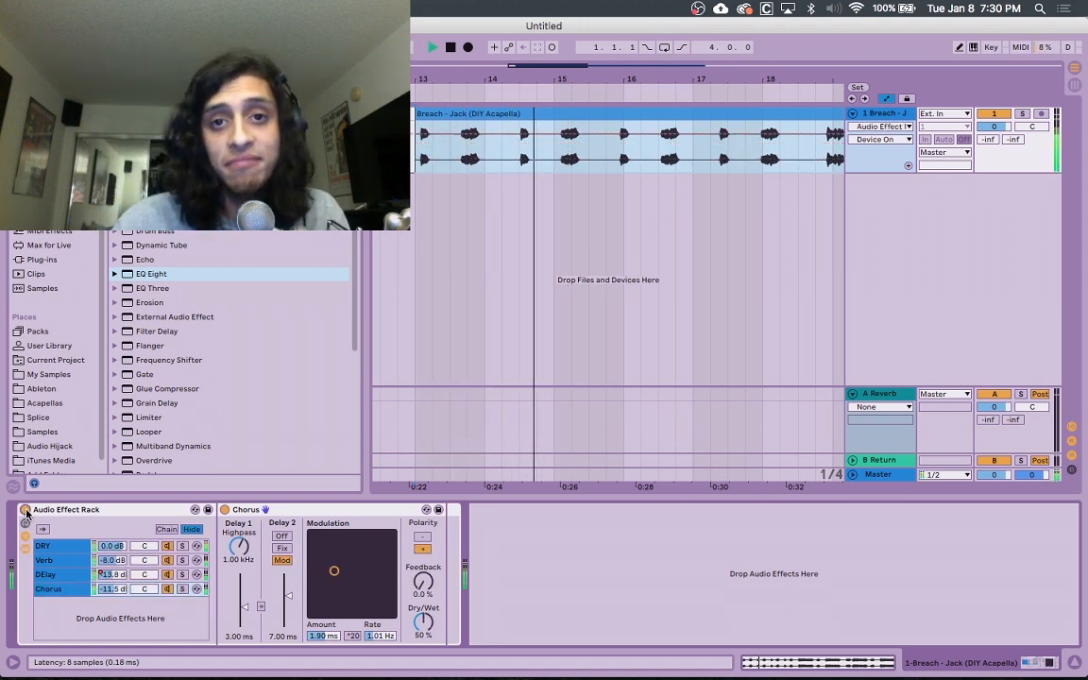